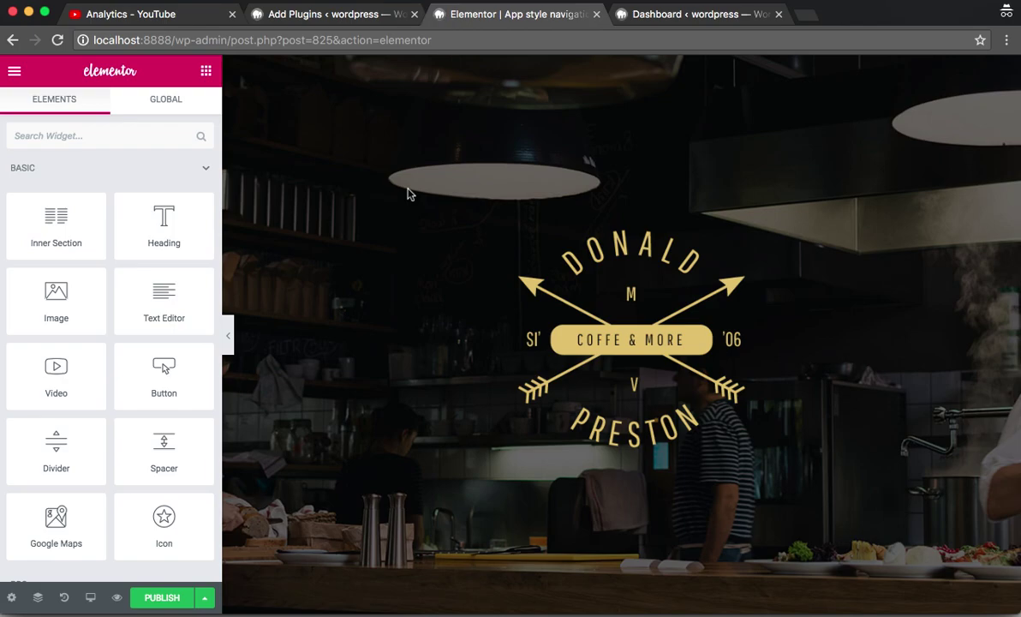
Switch the preview to Mobile and add a new section above the café hero image
click(90, 597)
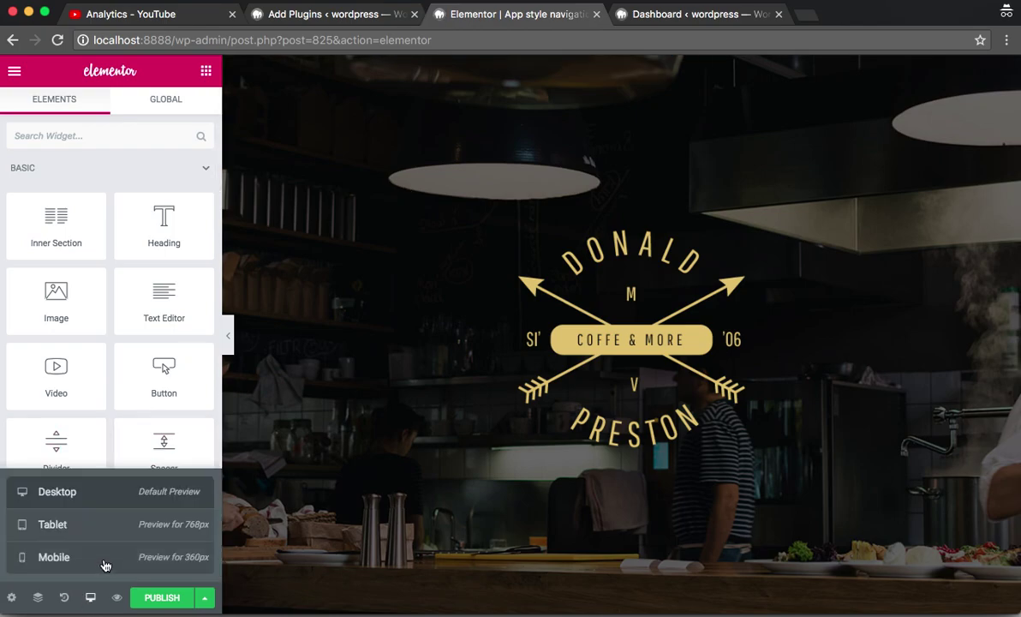
click(105, 563)
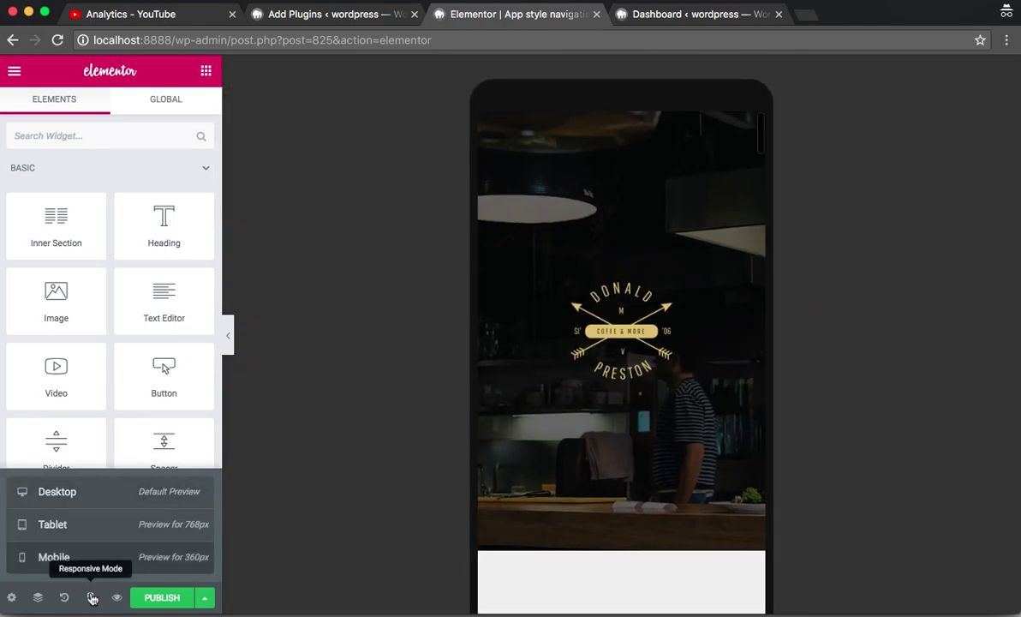
click(91, 598)
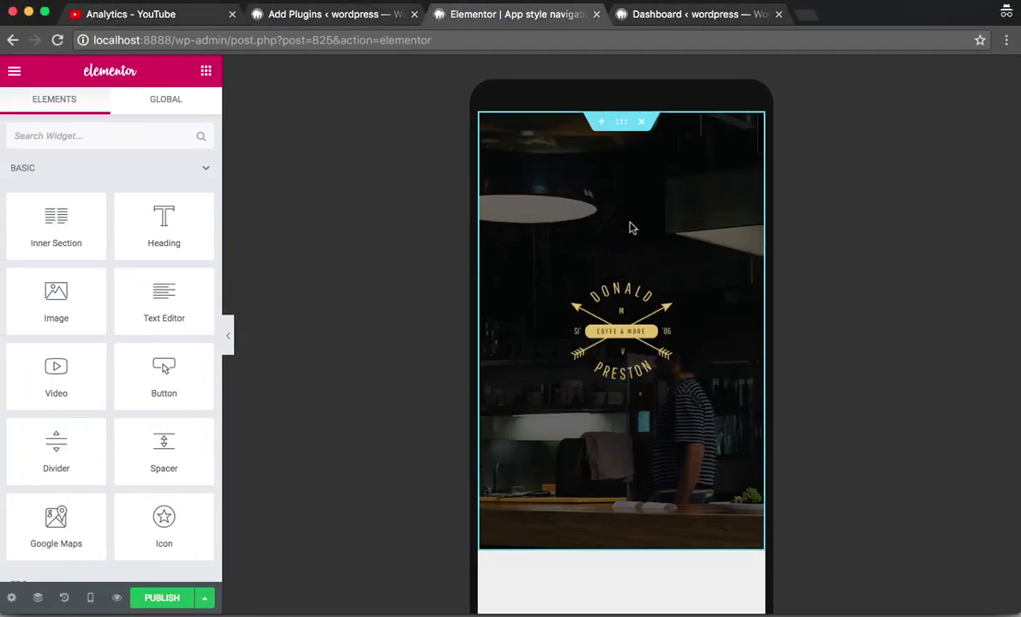
click(600, 121)
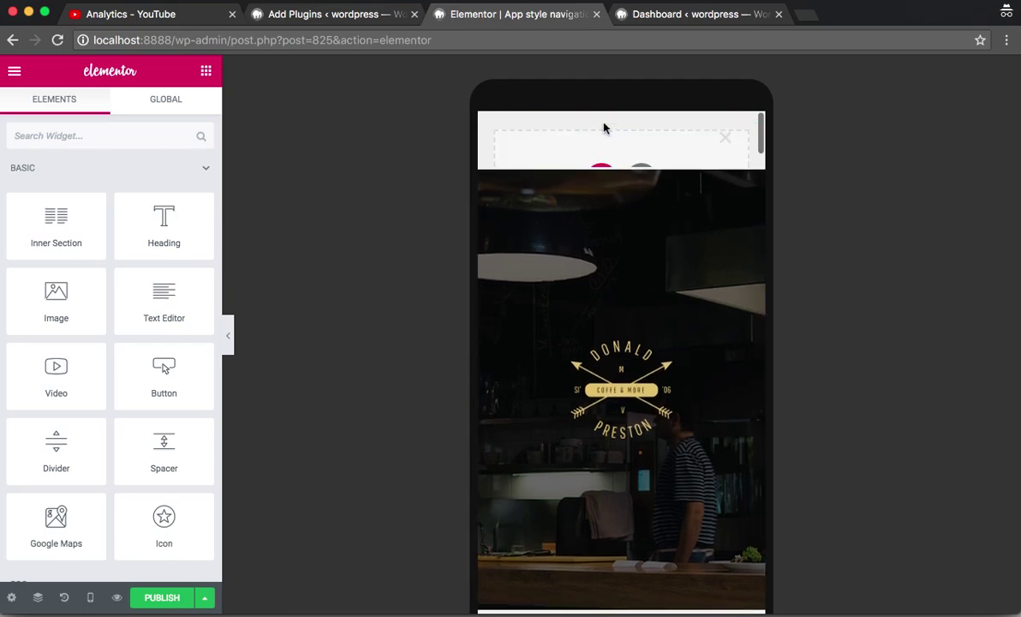
Give the new section one column holding an Icon widget above a Heading widget
click(600, 175)
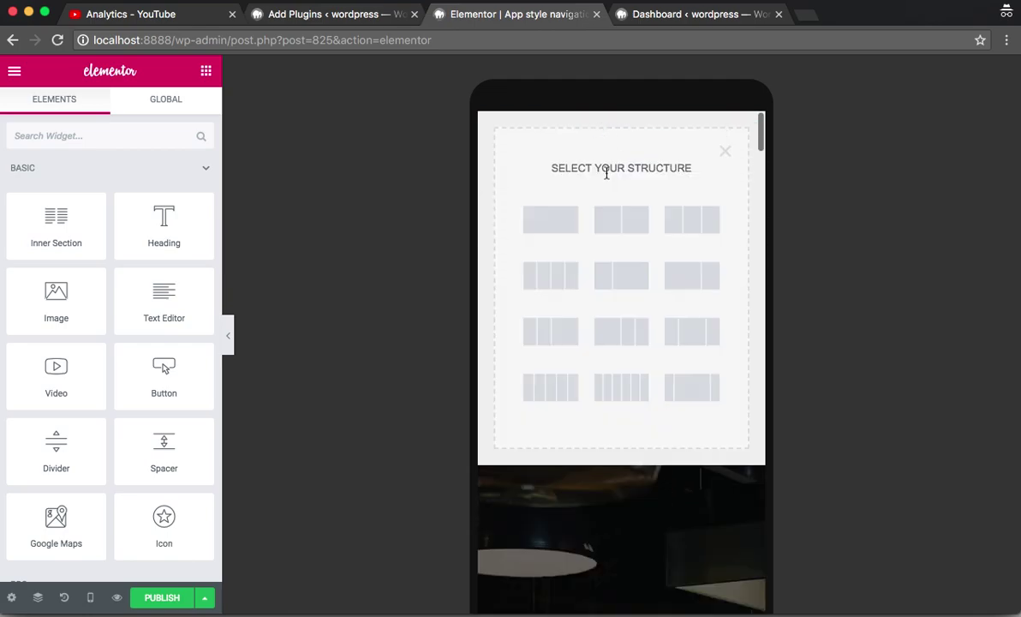
click(562, 216)
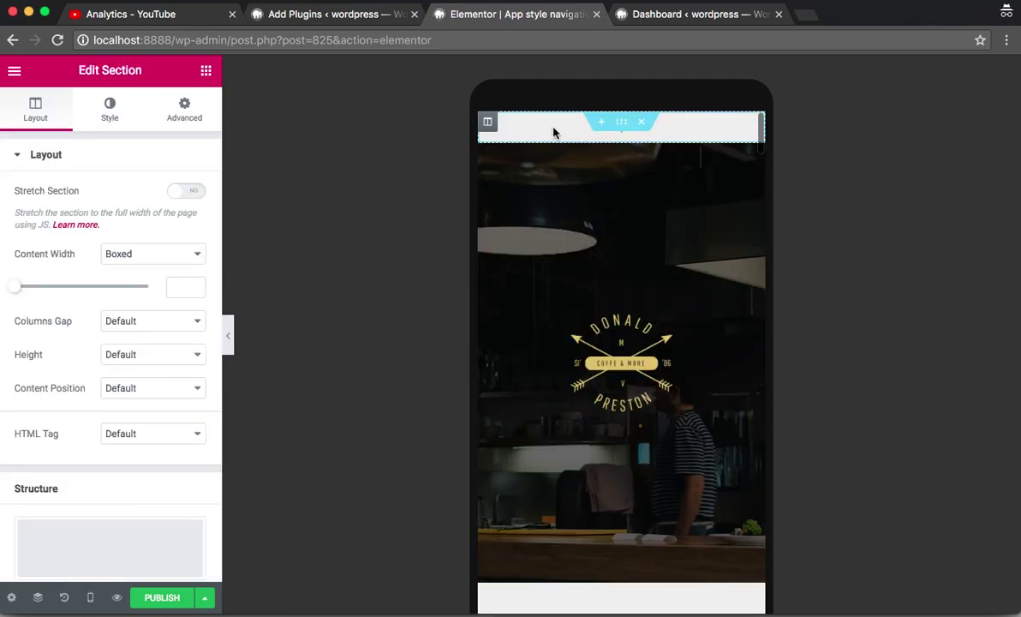
click(613, 134)
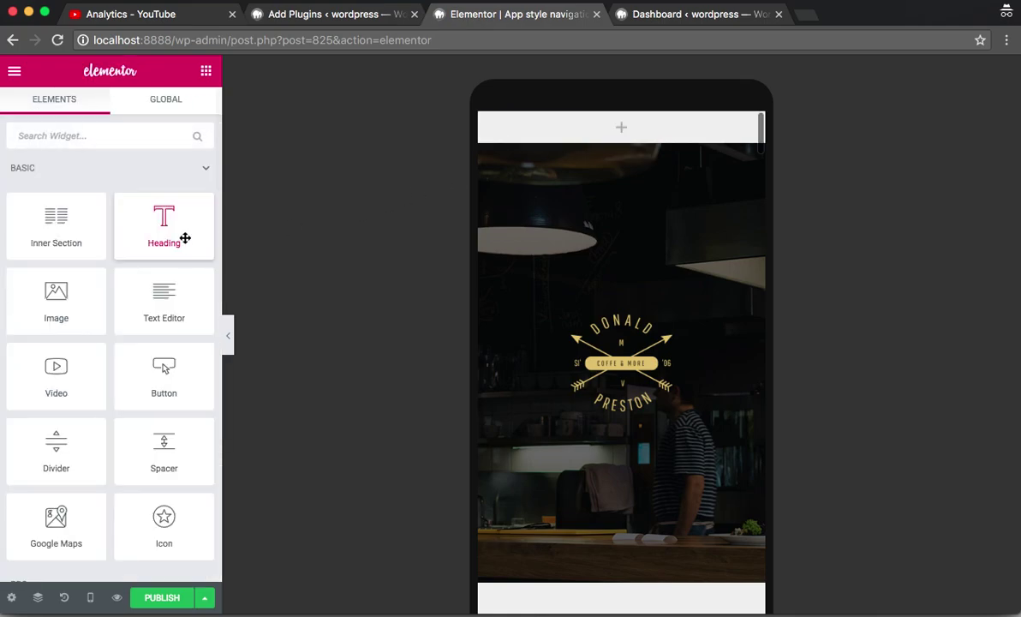
drag(185, 238, 626, 128)
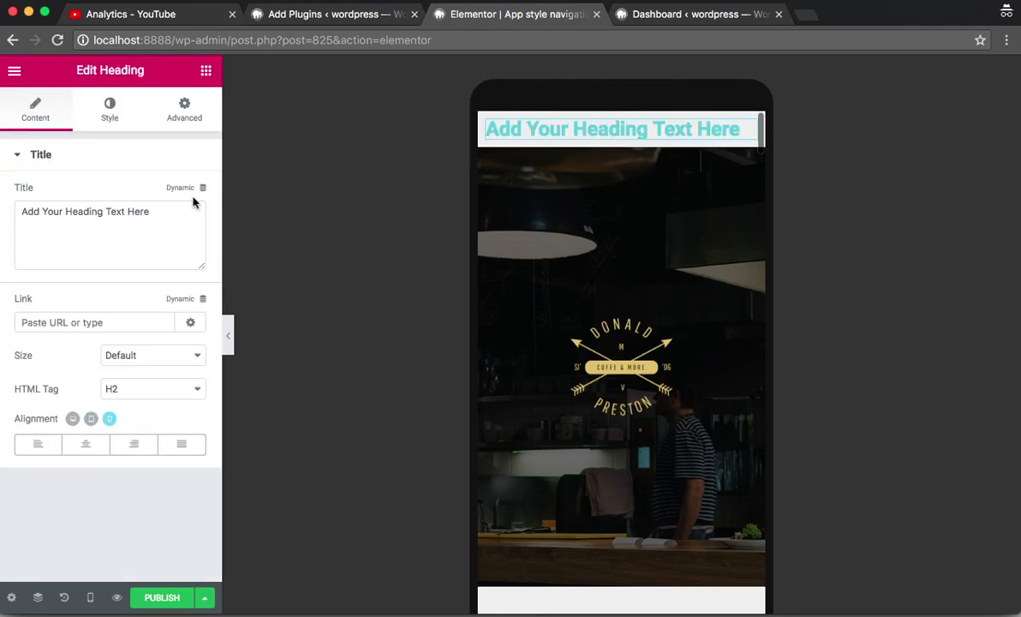
click(206, 72)
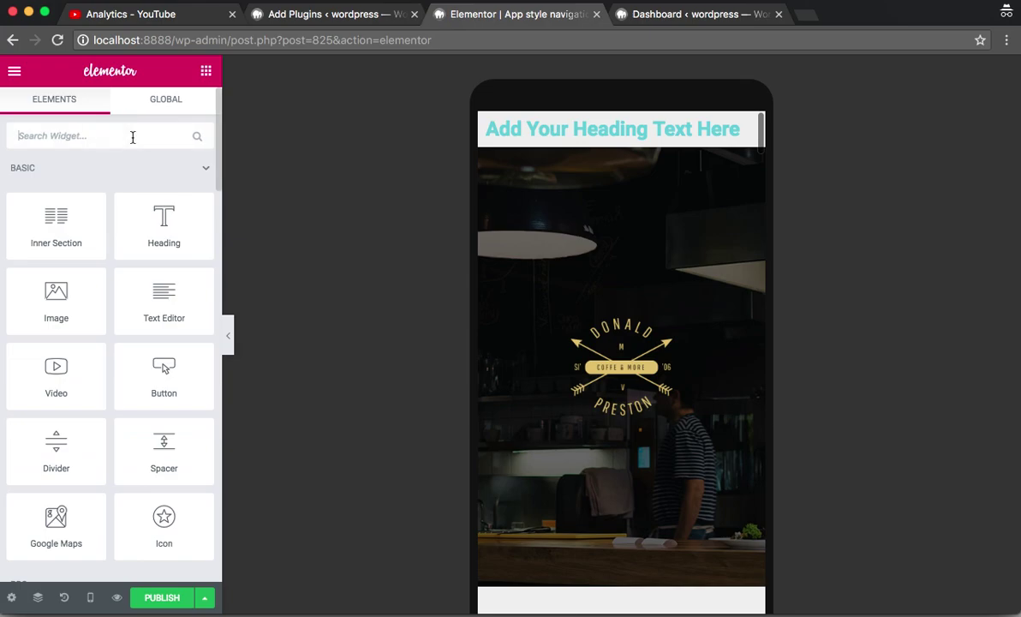
text(icon)
drag(56, 181, 653, 121)
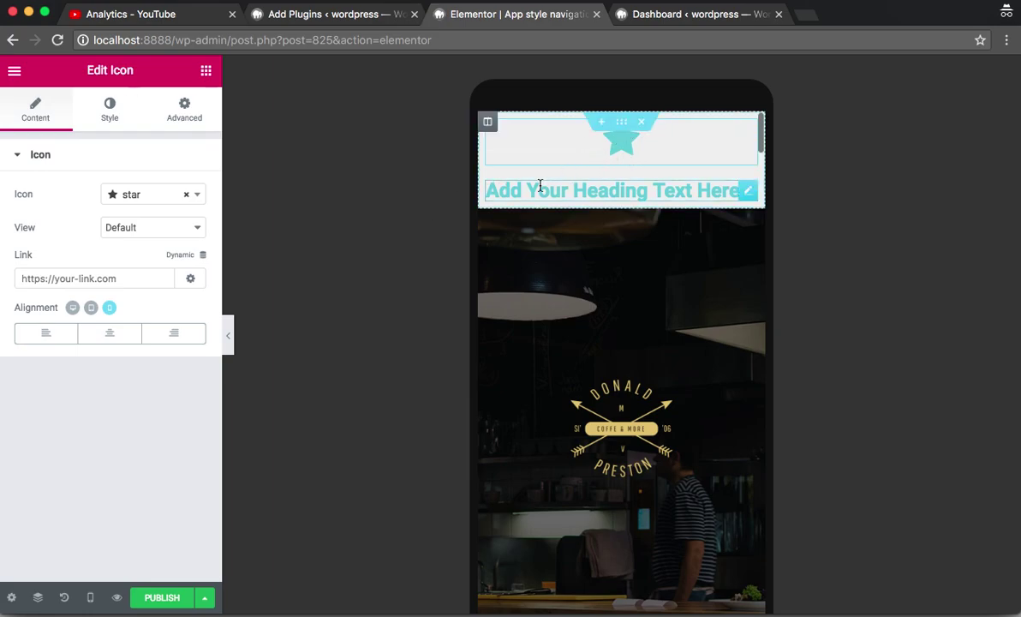
Centre-align the heading and set the star icon size to 25
click(570, 190)
click(88, 453)
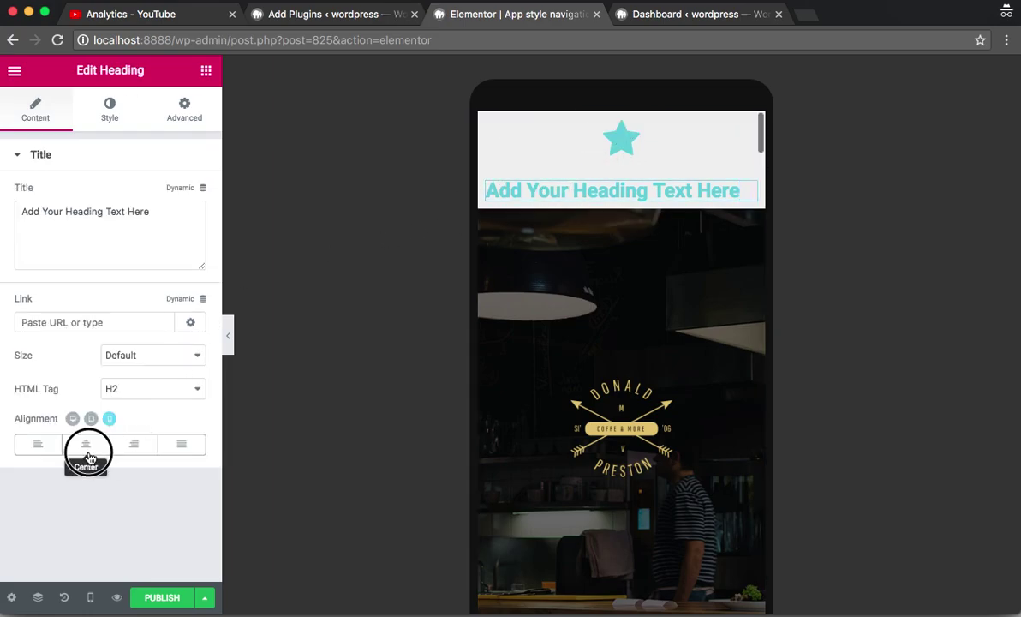
click(615, 149)
click(119, 120)
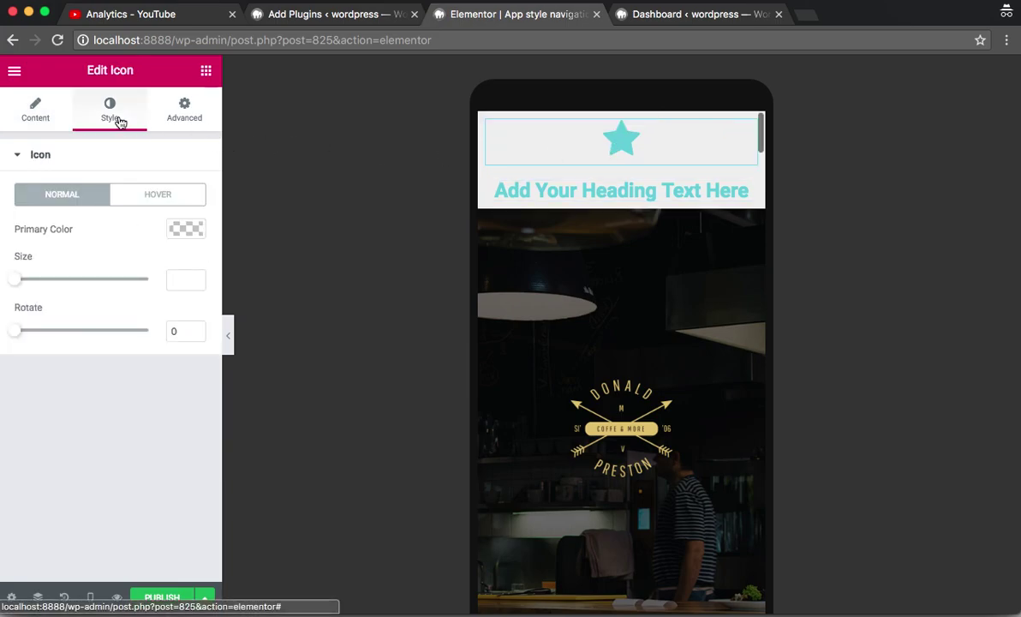
click(177, 279)
text(2)
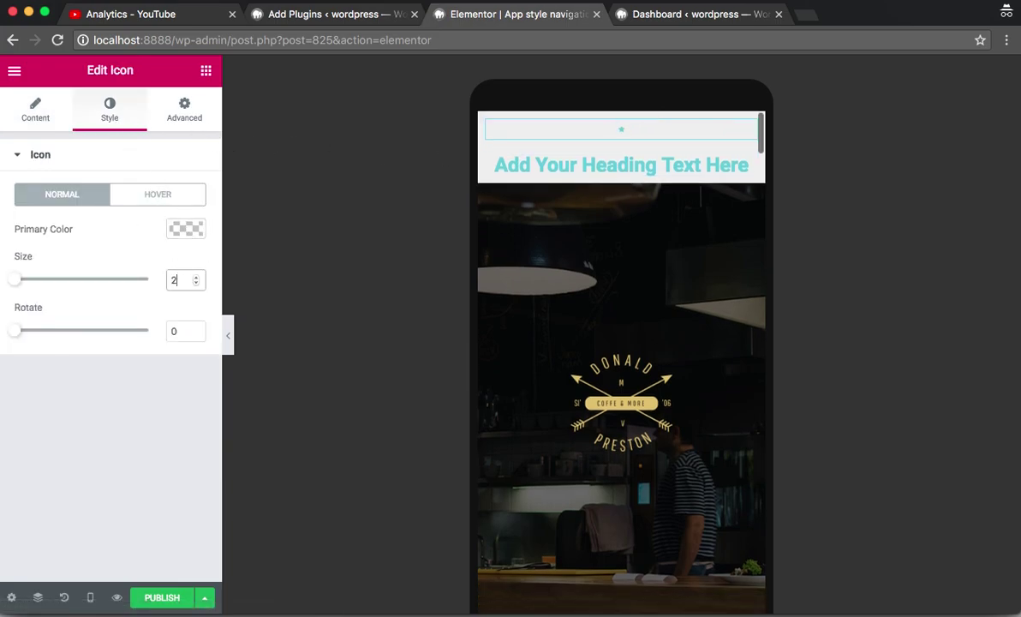
text(8)
Set the heading's typography font size to 14 px
click(551, 169)
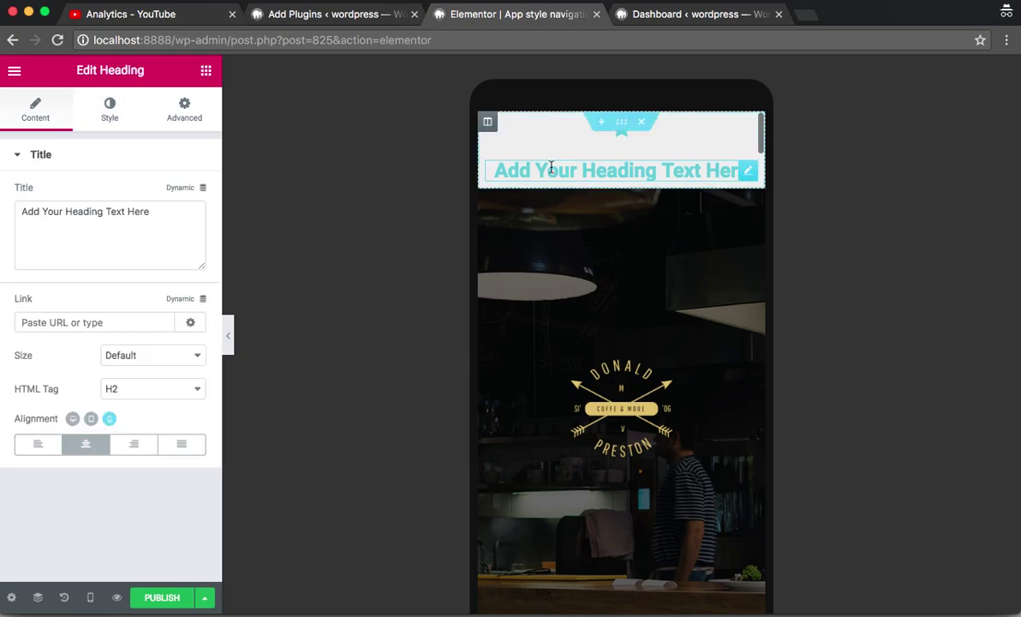
click(116, 113)
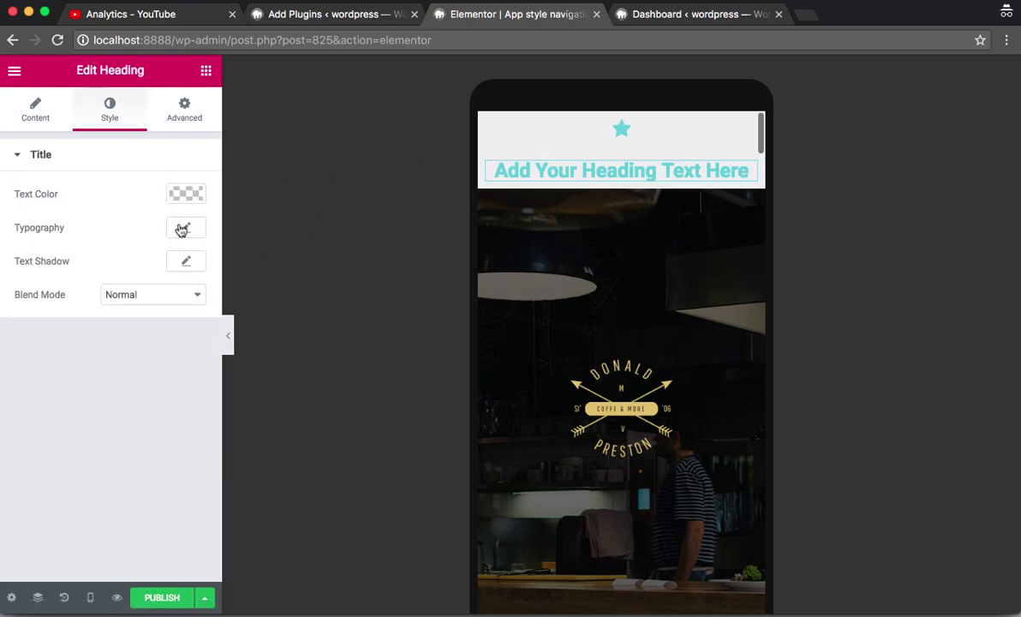
click(182, 230)
click(169, 326)
text(14)
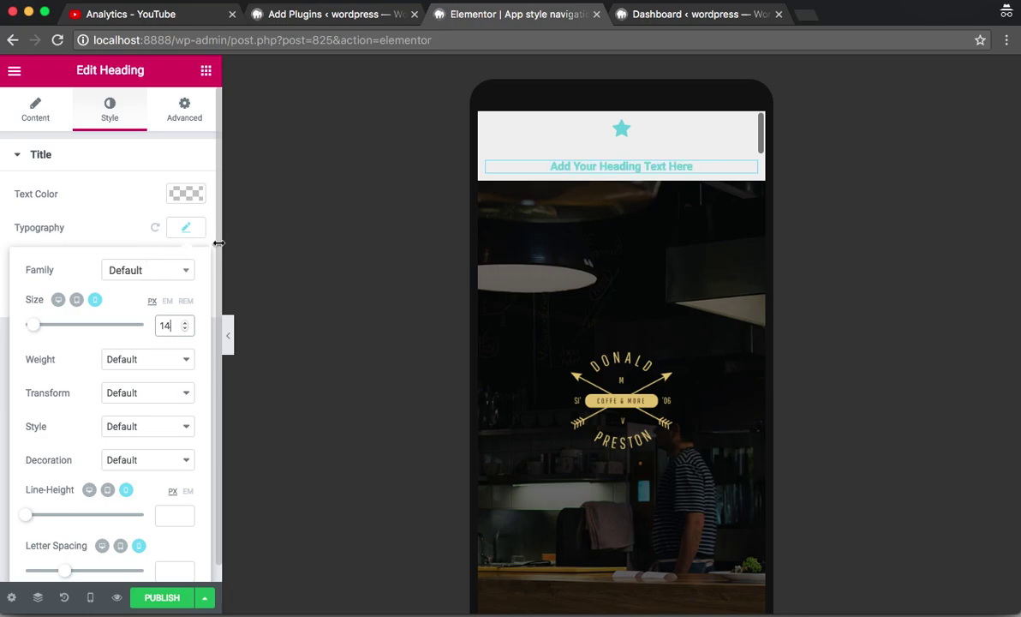
click(592, 136)
click(101, 124)
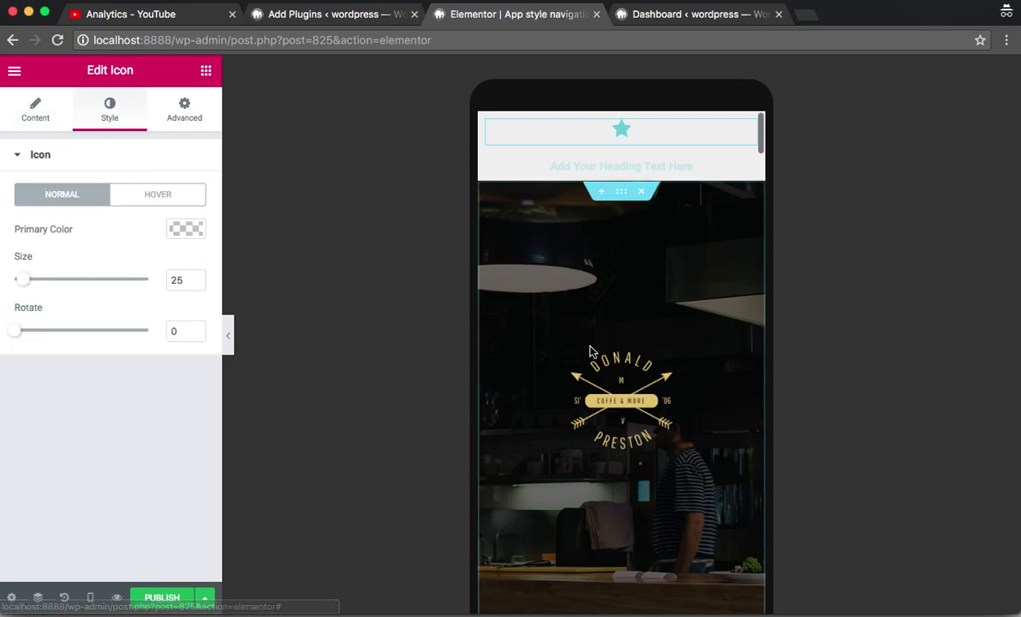
scroll(600, 368, down, 3)
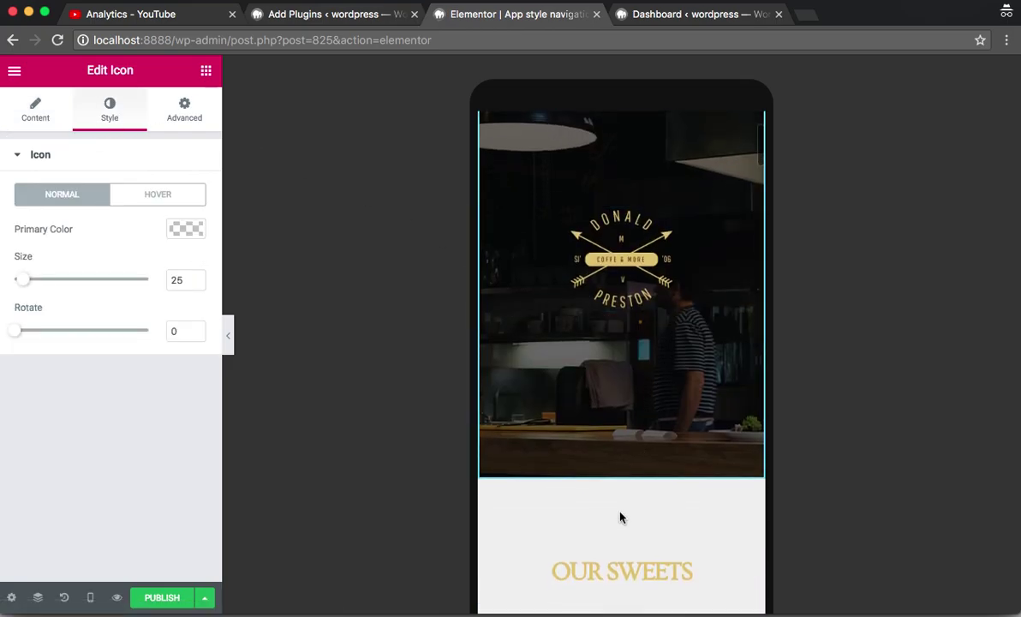
scroll(638, 385, up, 5)
Colour the star icon gold (#dfc15e)
click(185, 229)
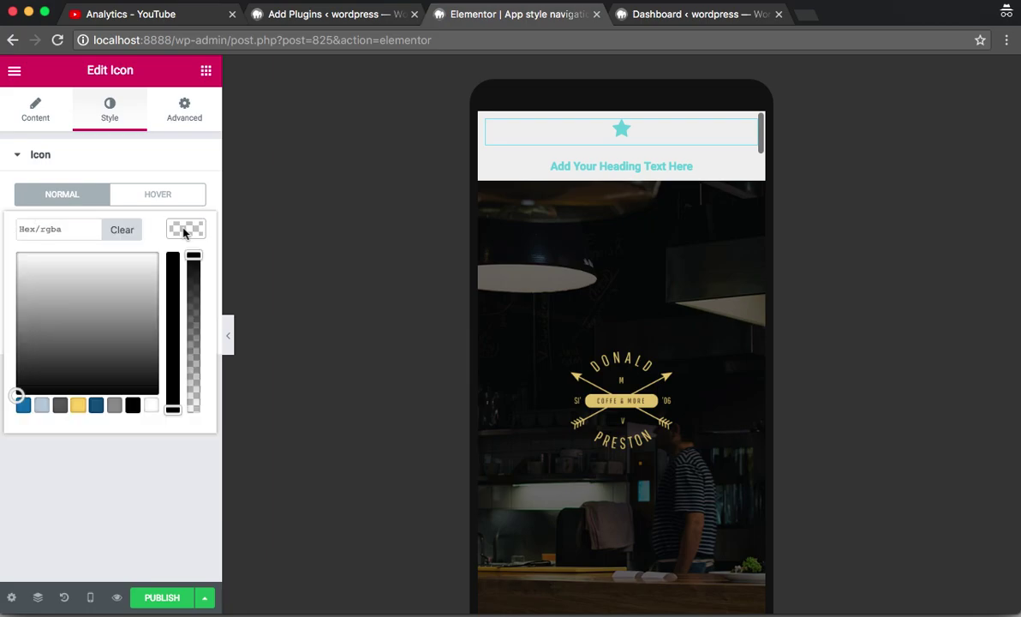
click(57, 229)
text(#dfc15e)
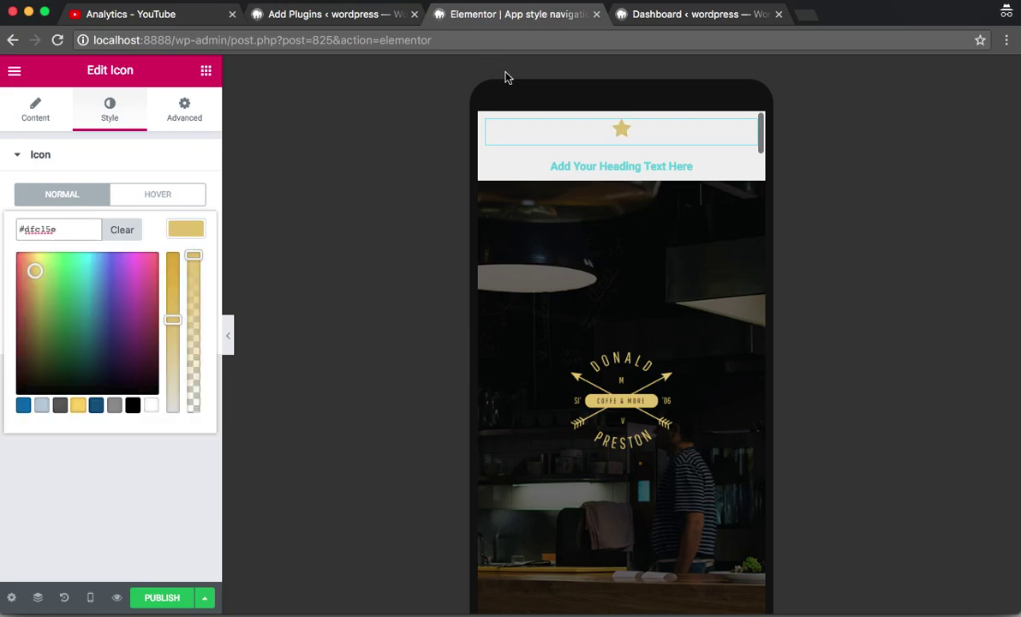
Give the top section a classic black (#000000) background
mouse_move(624, 161)
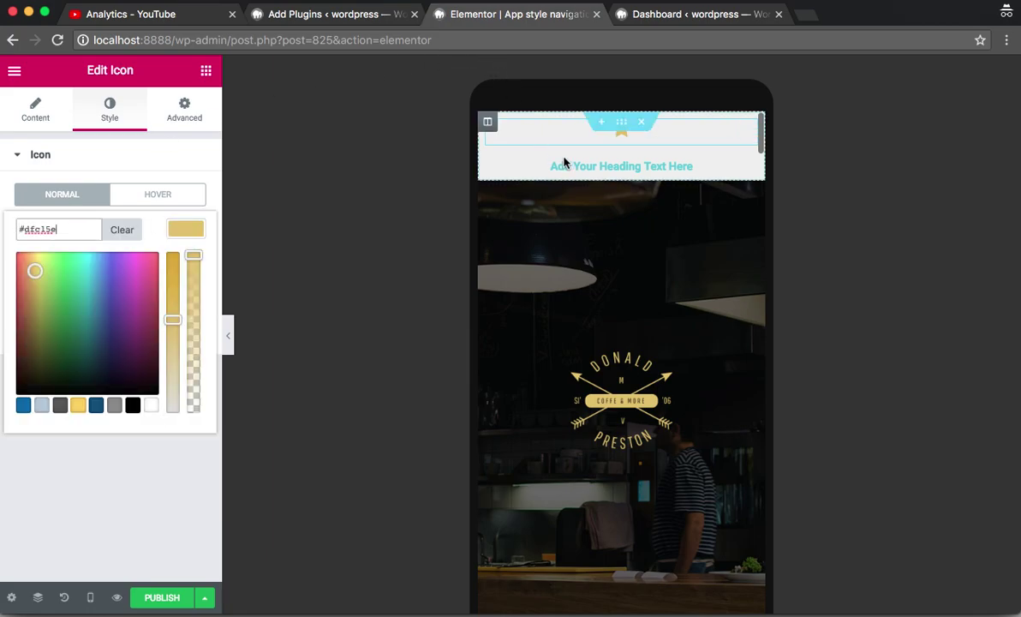
click(622, 129)
click(117, 118)
click(125, 227)
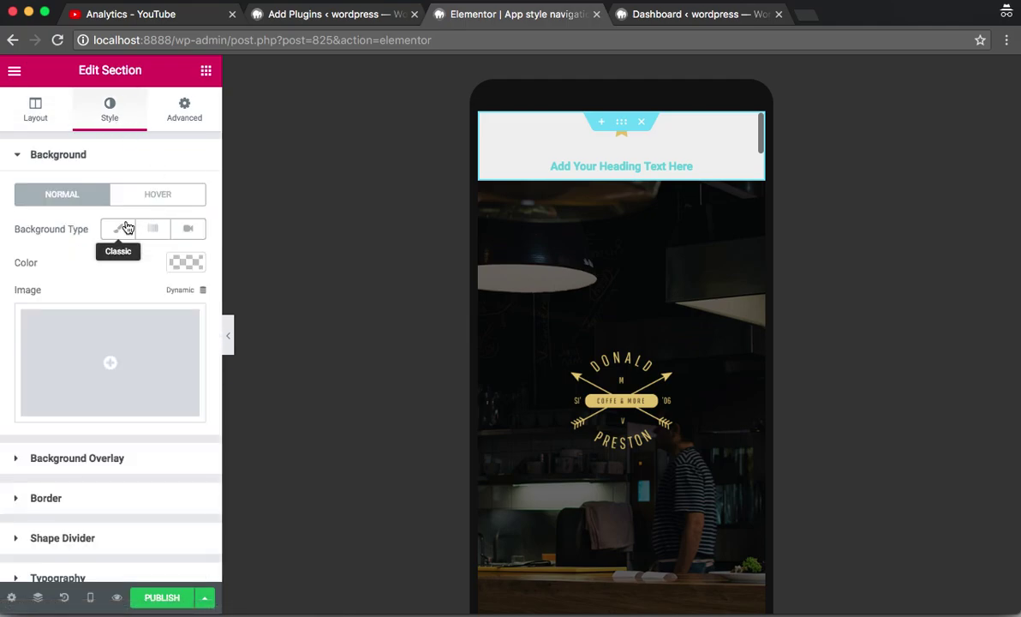
click(183, 262)
click(133, 439)
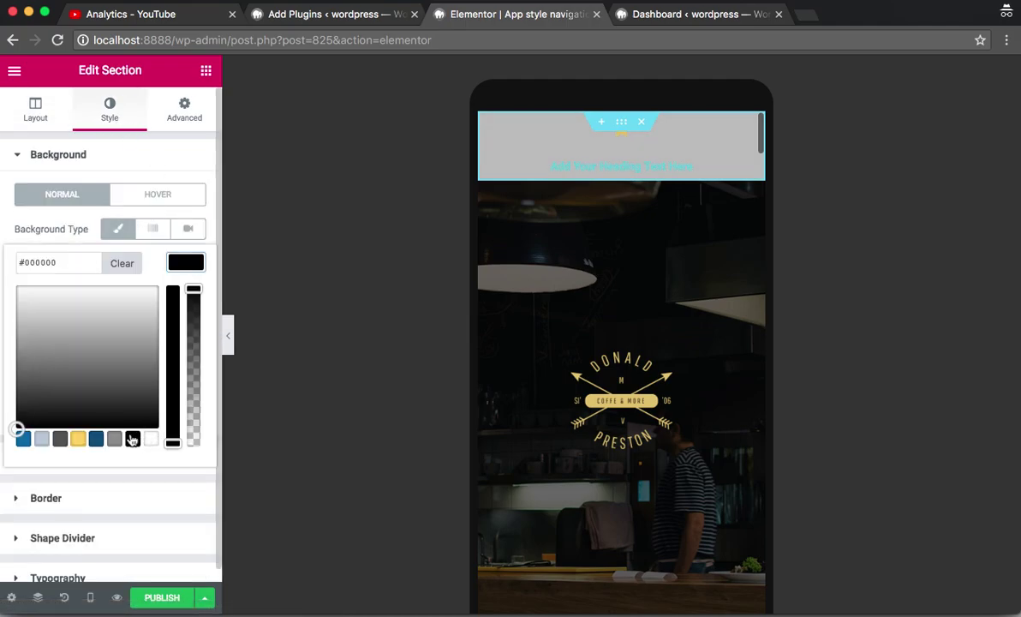
Set the heading text colour to white (#ffffff)
click(543, 167)
click(97, 126)
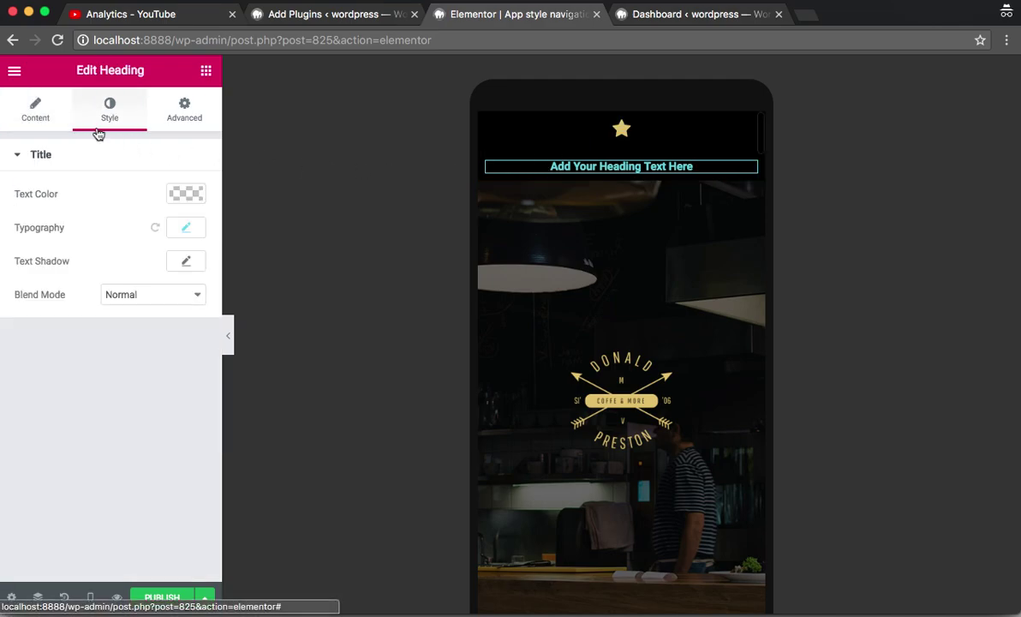
click(183, 194)
click(152, 370)
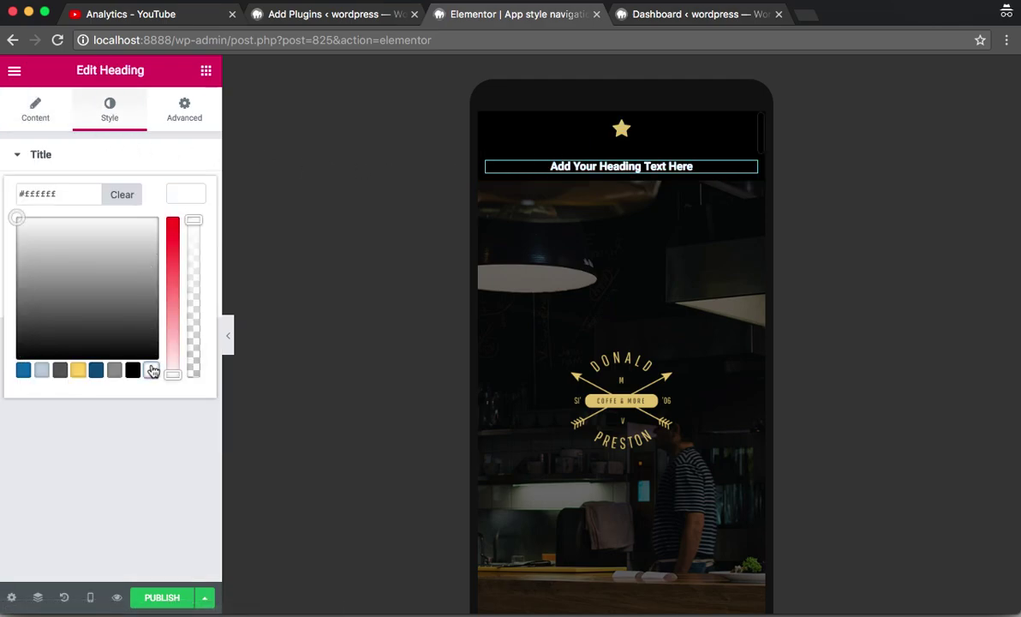
click(488, 122)
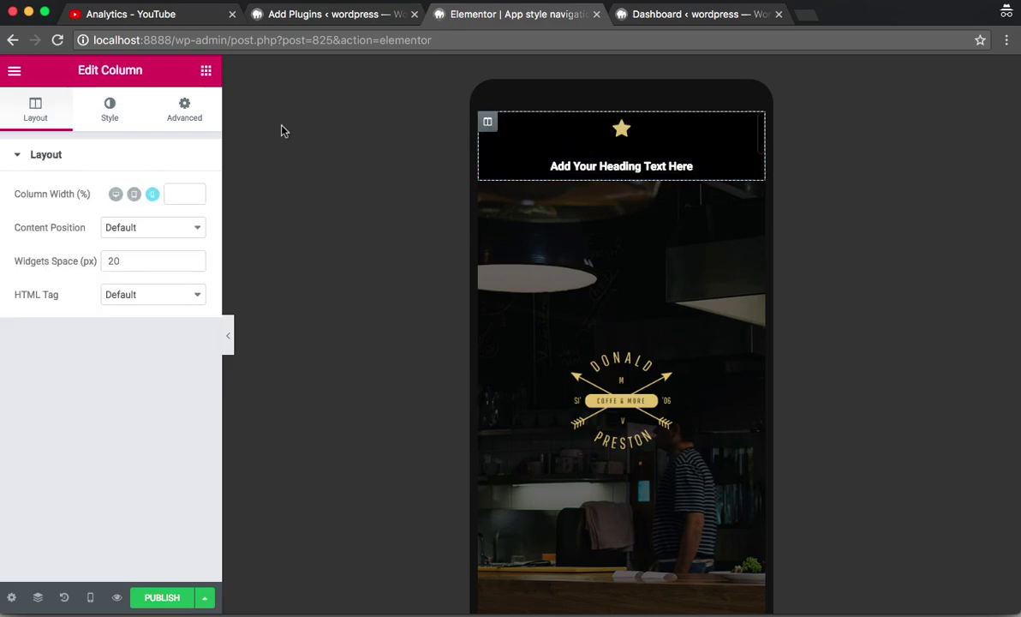
Set the column's Widgets Space to 0 and its mobile width to 20%
click(136, 262)
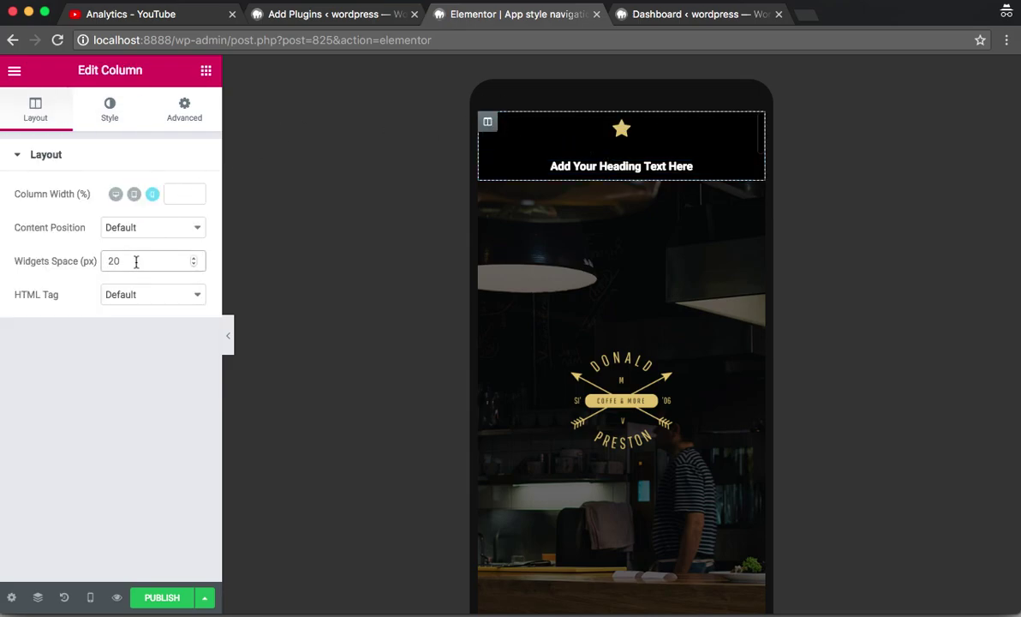
key(BackSpace)
key(BackSpace)
text(0)
click(174, 194)
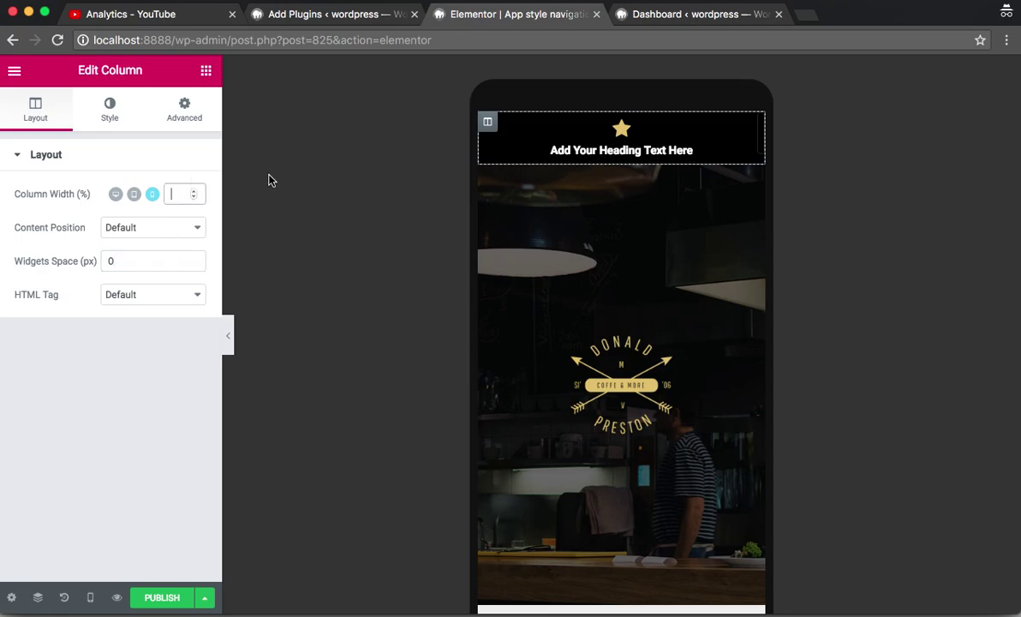
text(20)
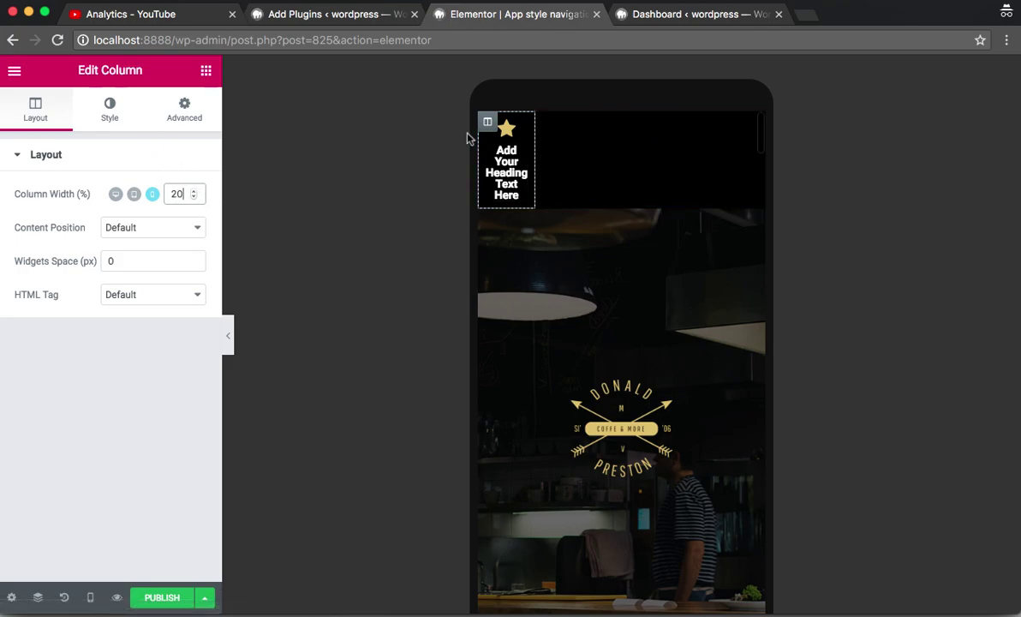
Change the heading to 'Home' and the star to the home icon
click(506, 172)
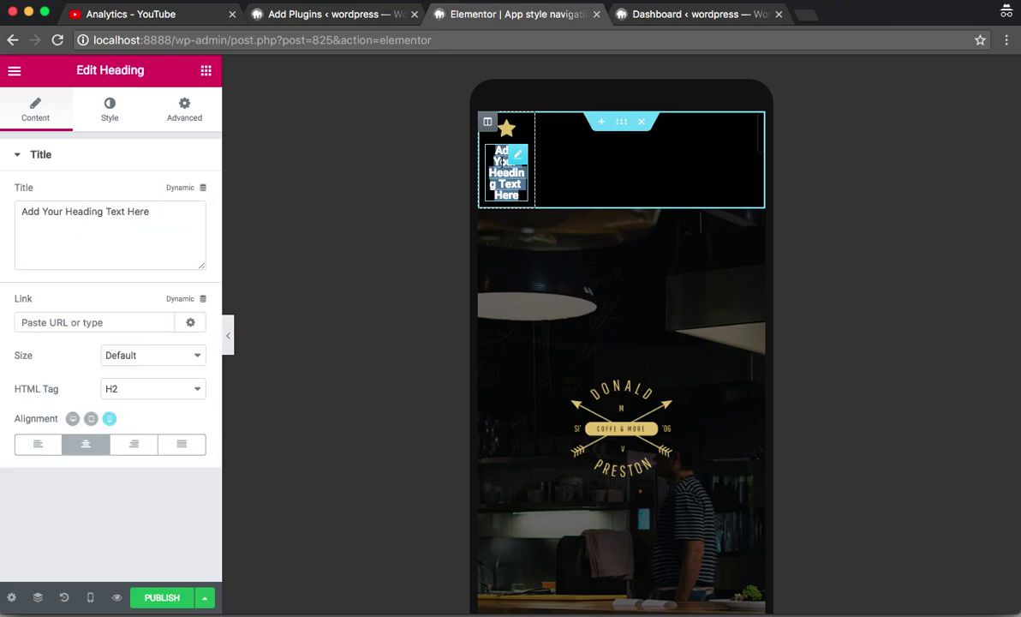
key(ctrl+a)
text(Home)
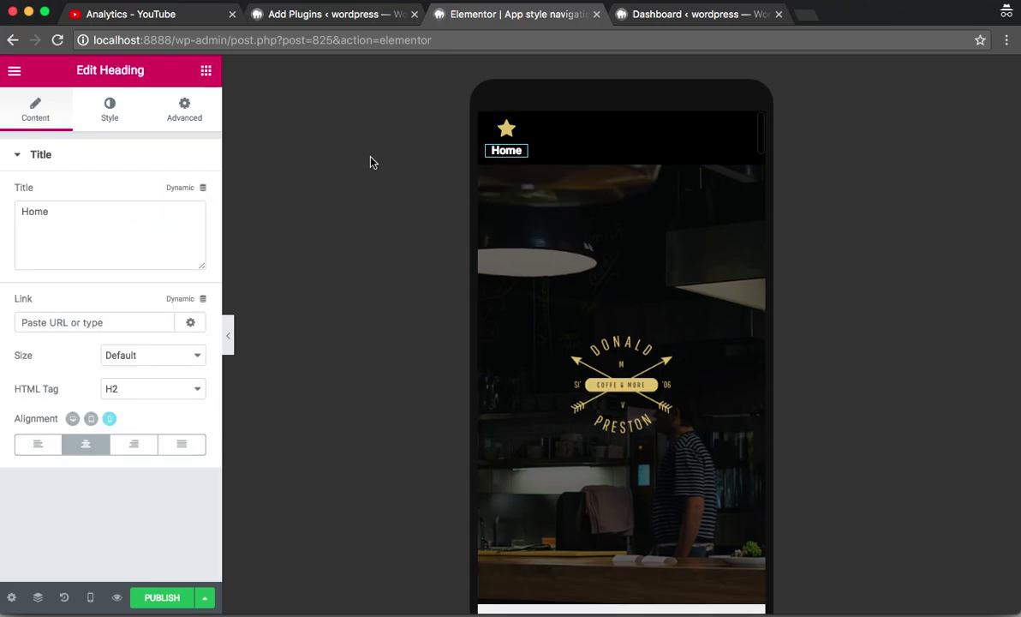
click(506, 128)
click(130, 203)
text(home)
key(Return)
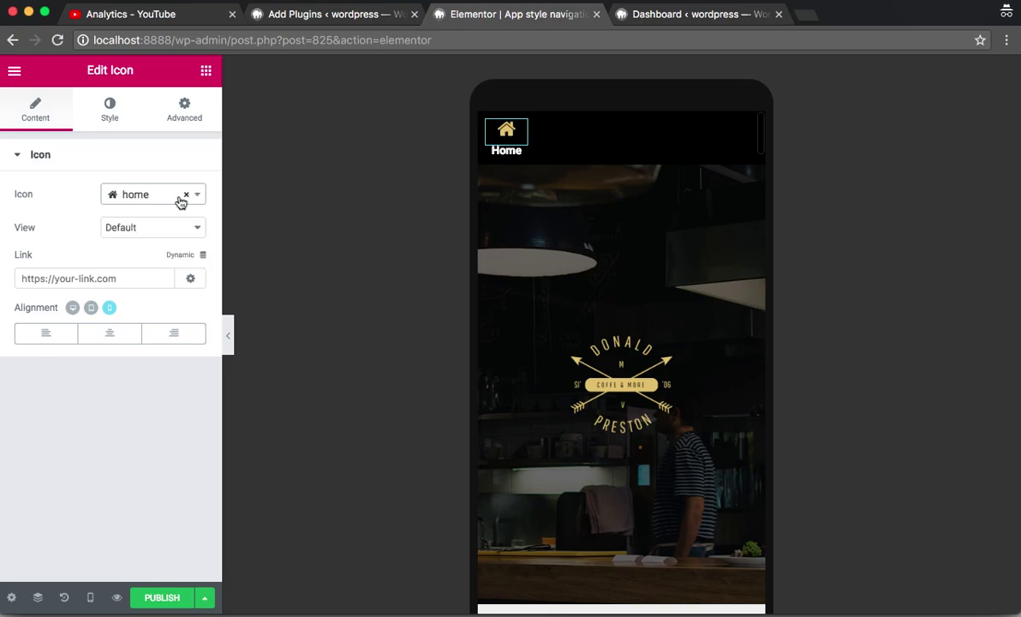
Duplicate the Home column four times for five identical items
mouse_move(488, 121)
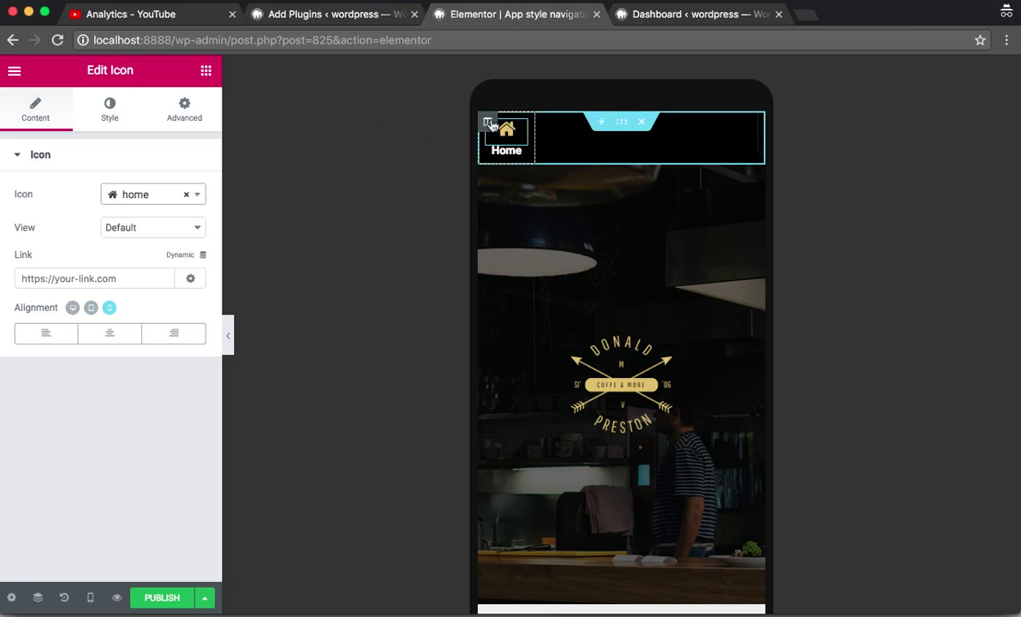
right_click(489, 122)
click(513, 157)
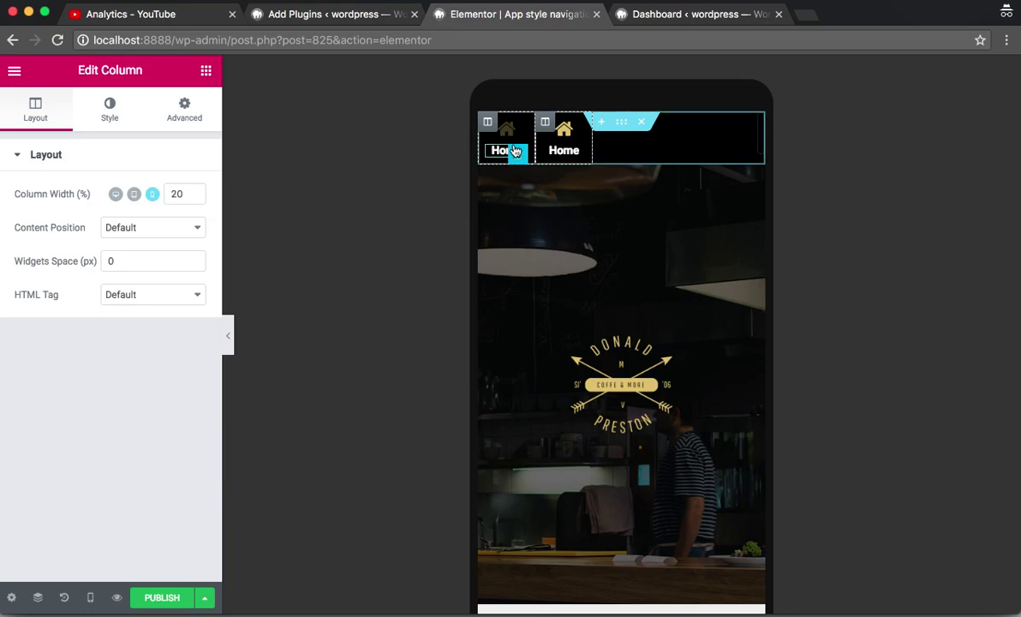
right_click(489, 122)
click(516, 160)
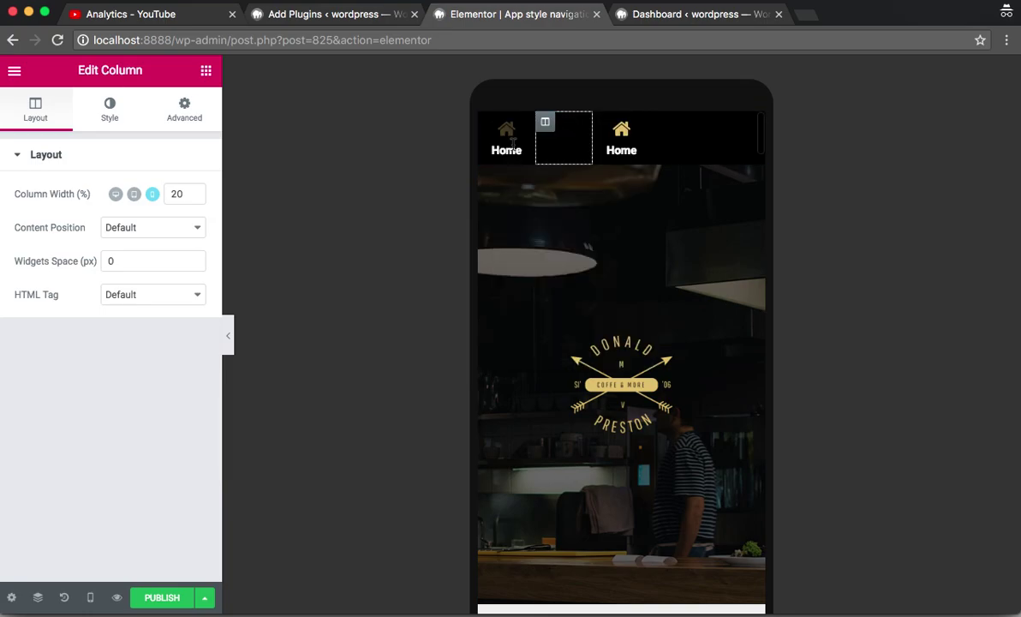
right_click(490, 126)
click(515, 163)
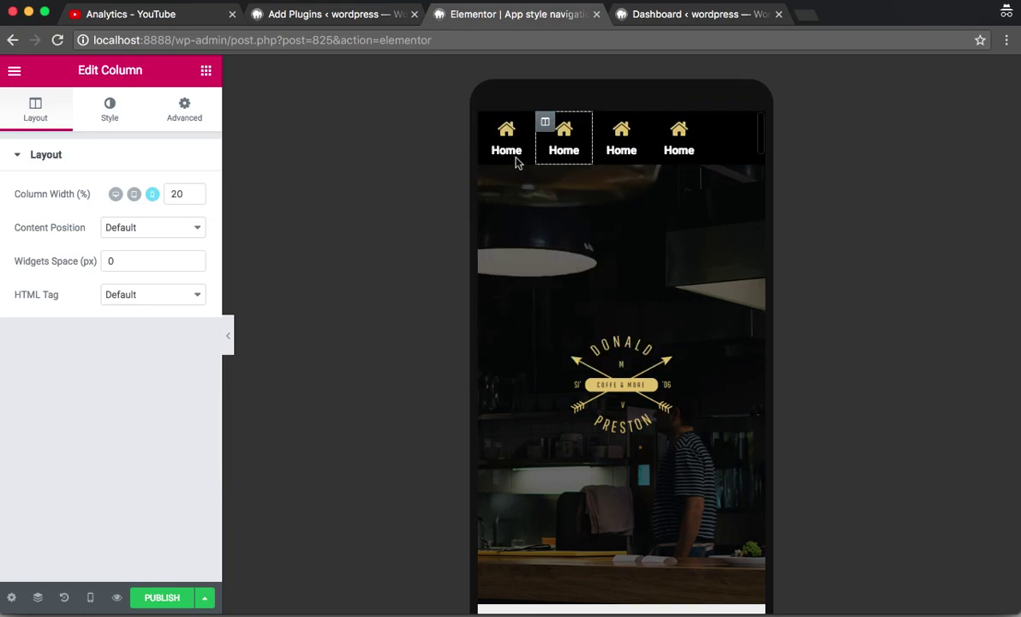
right_click(489, 126)
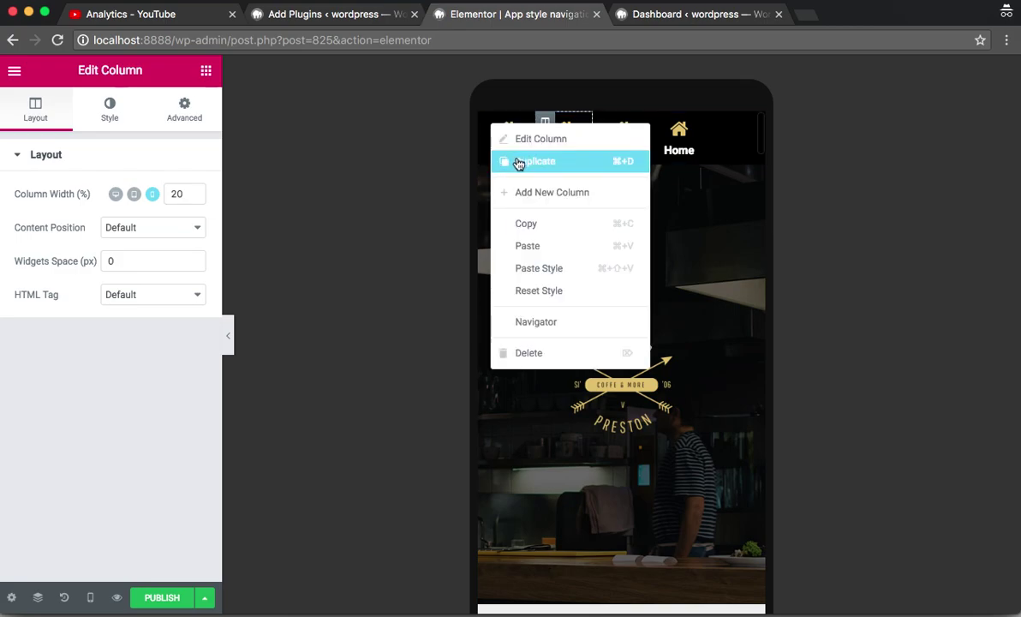
click(517, 160)
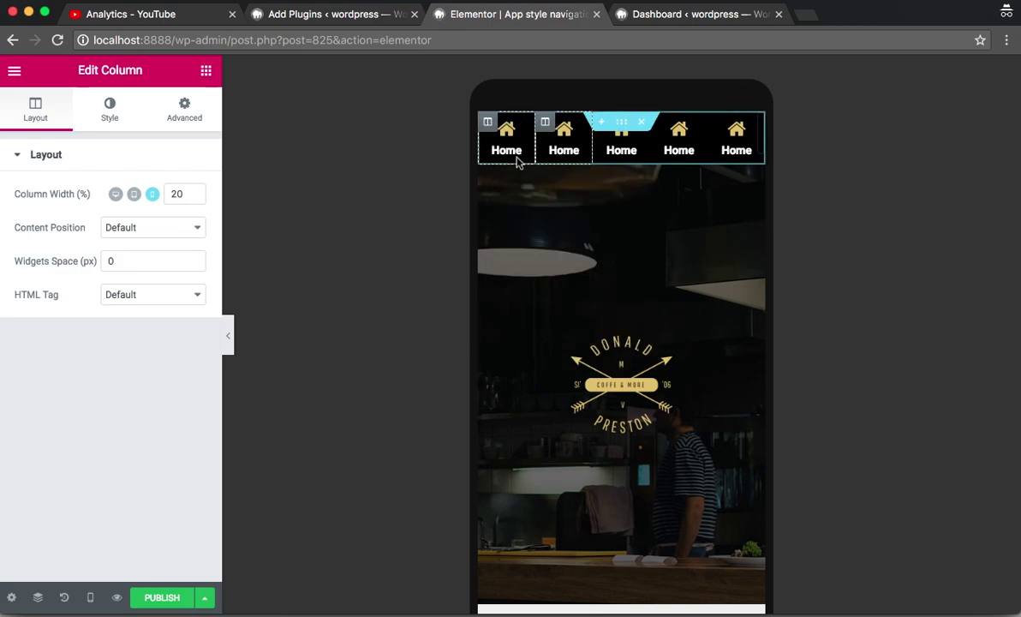
Relabel the second item 'Menu' and change its icon to the spoon
double_click(561, 152)
text(M)
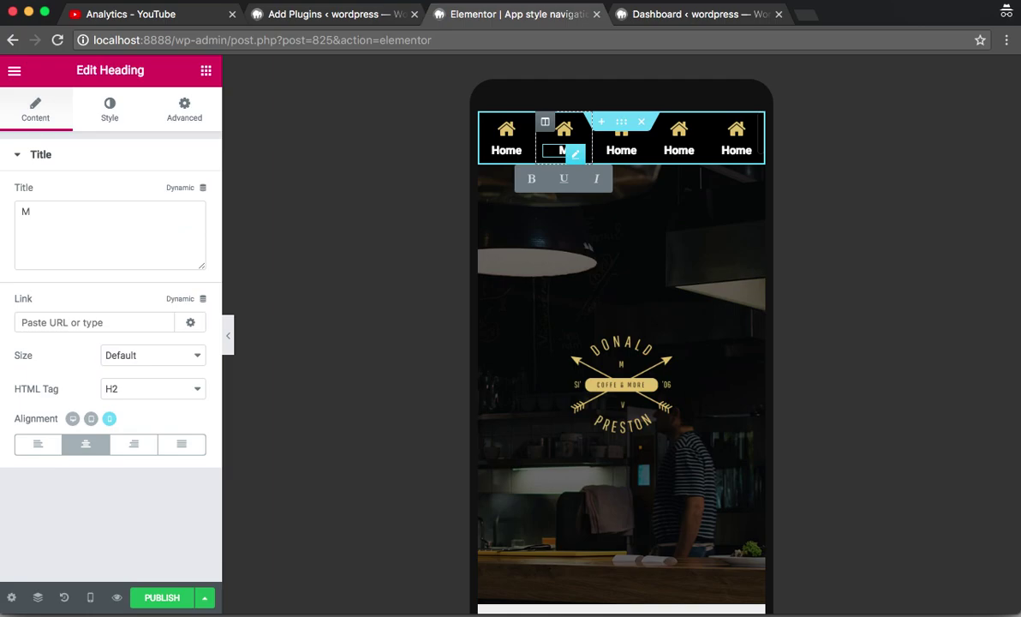
text(enu)
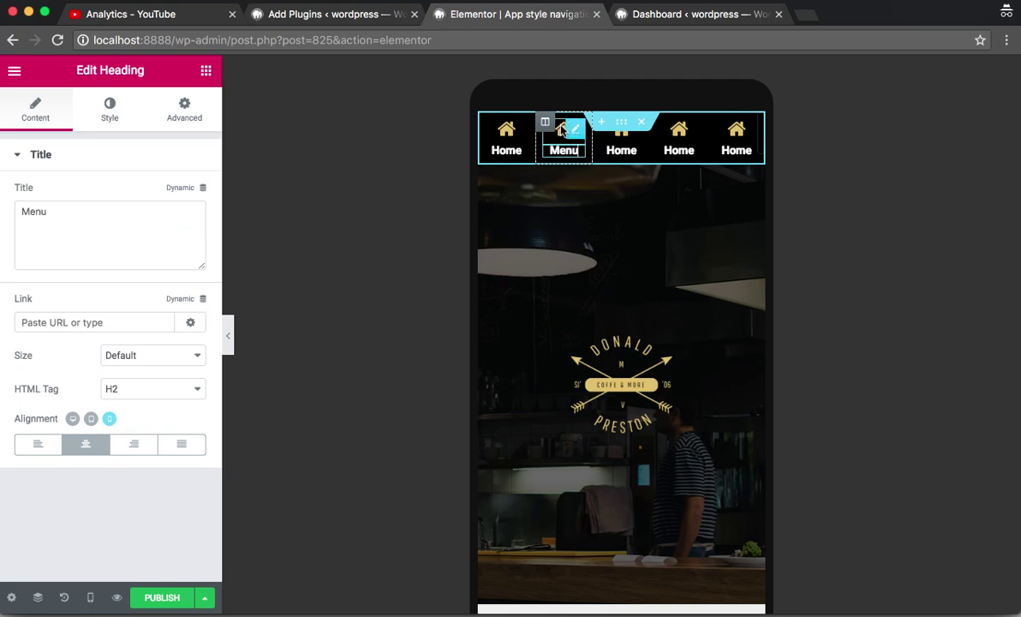
click(563, 129)
click(147, 202)
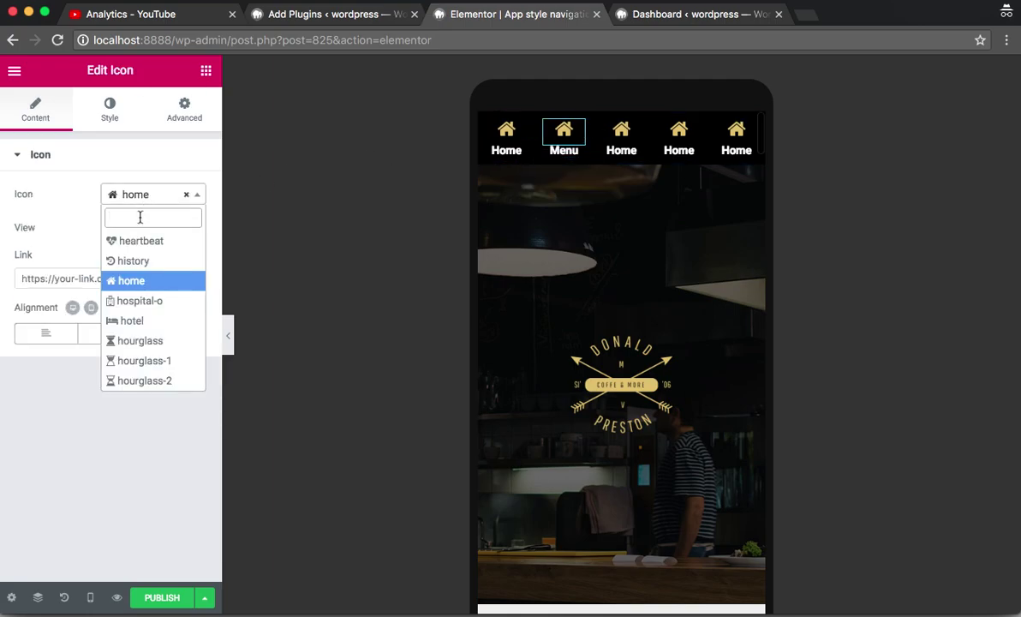
text(book)
key(Down)
key(Up)
key(Up)
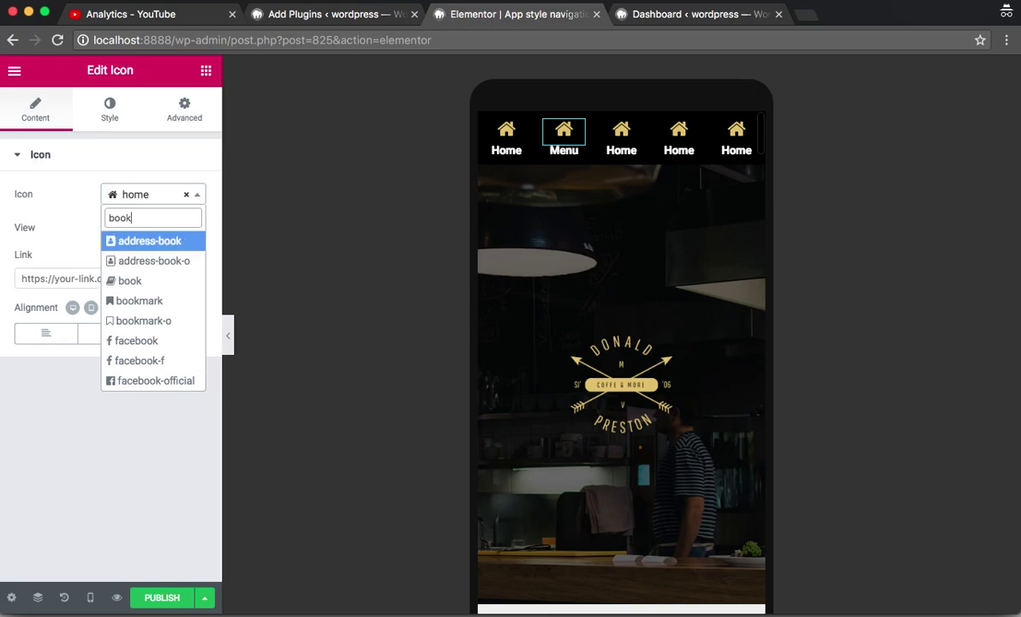
key(BackSpace)
key(BackSpace)
key(BackSpace)
key(BackSpace)
text(spp)
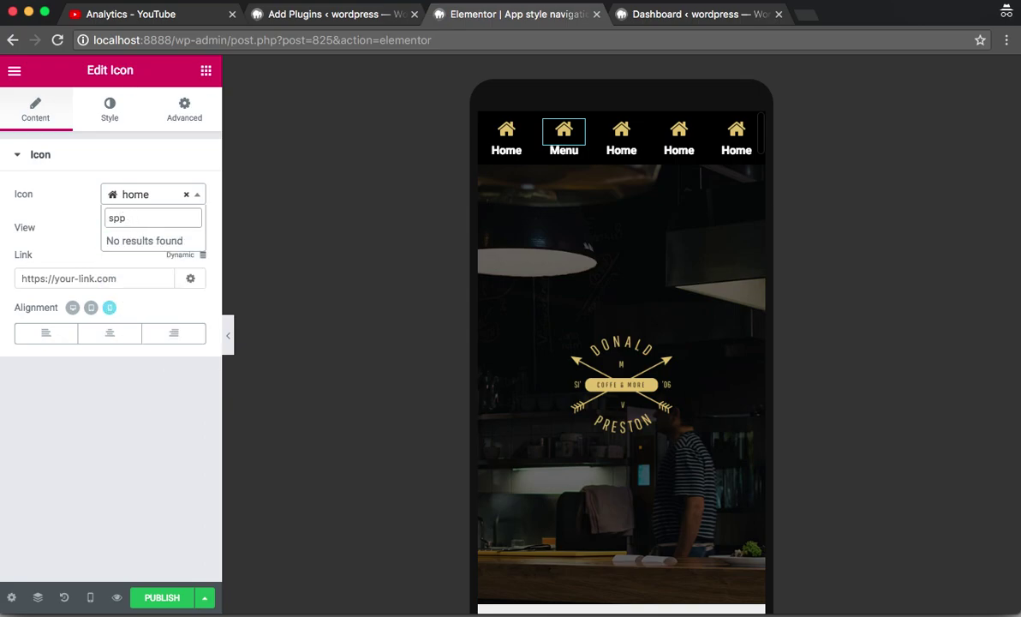
key(BackSpace)
text(oon)
key(Return)
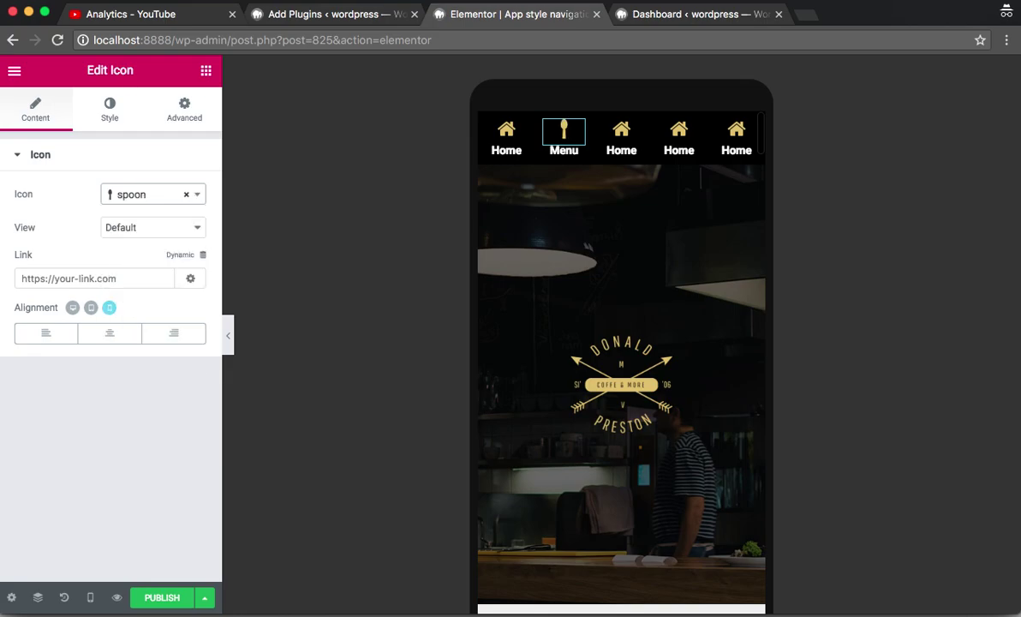
click(610, 152)
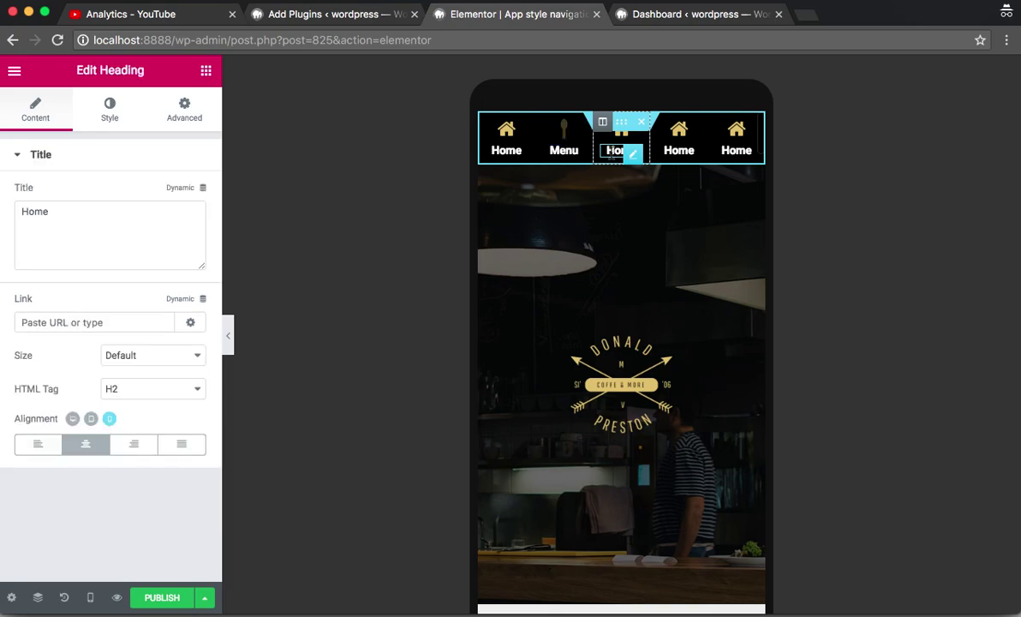
Rename the third item's heading to 'Booking'
double_click(610, 152)
text(boo)
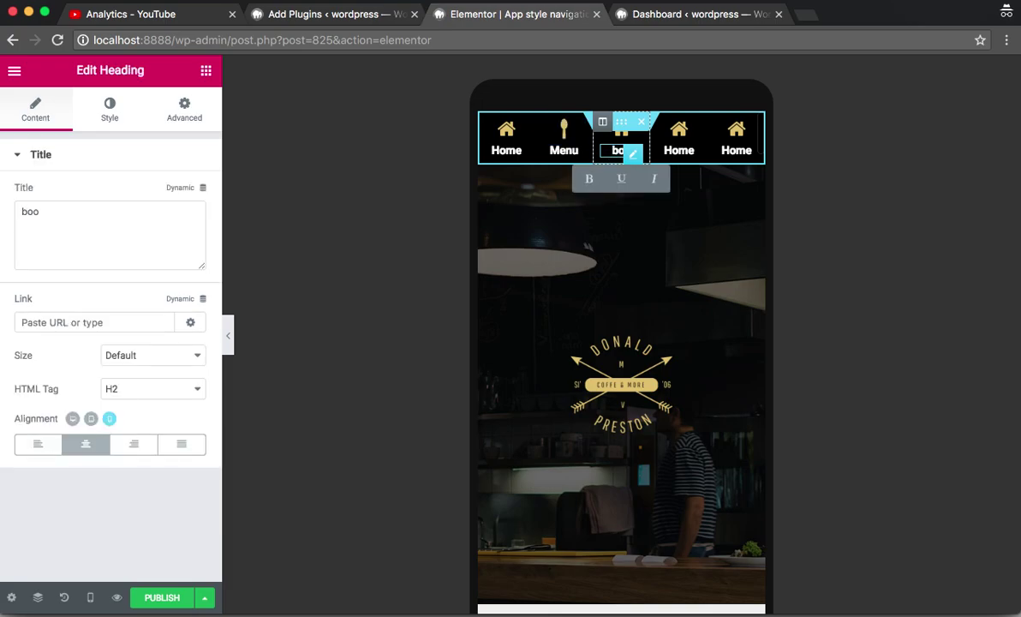
text(king)
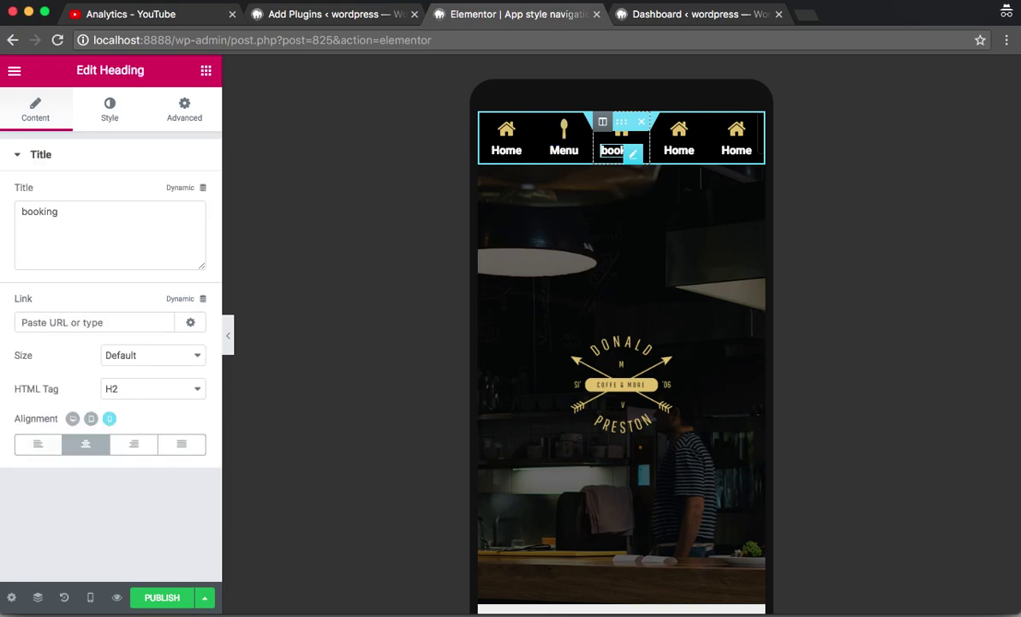
key(Home)
key(Delete)
text(B)
click(276, 125)
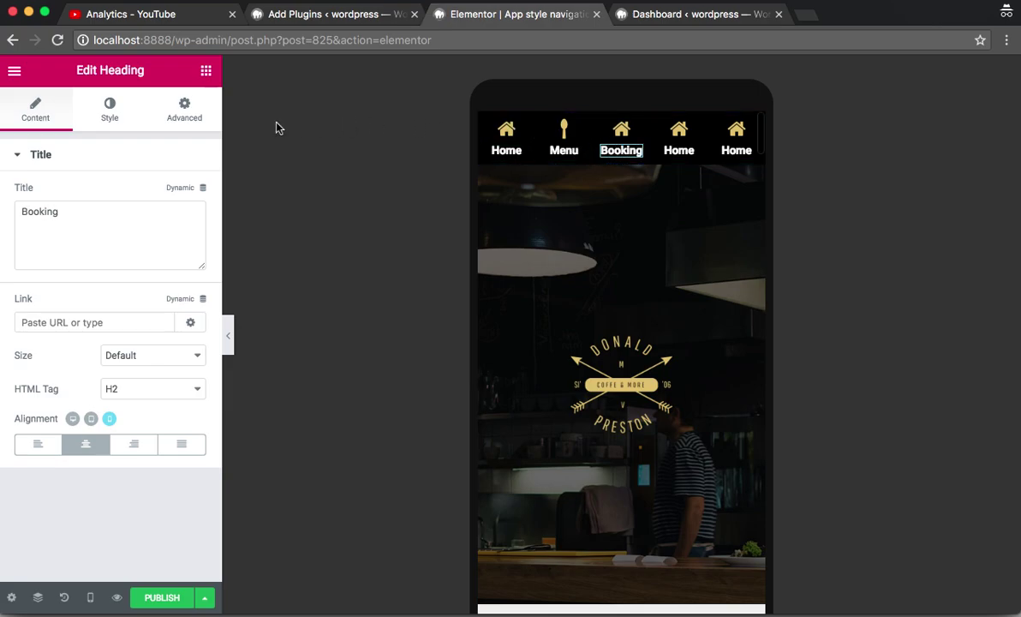
click(126, 119)
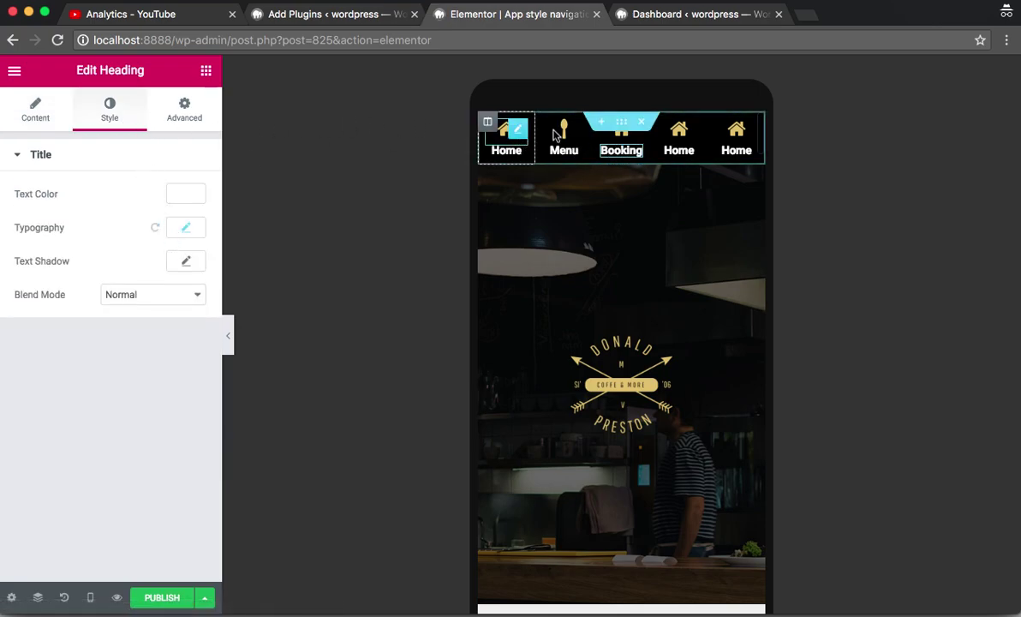
Change the Booking item's icon to the book icon
click(621, 137)
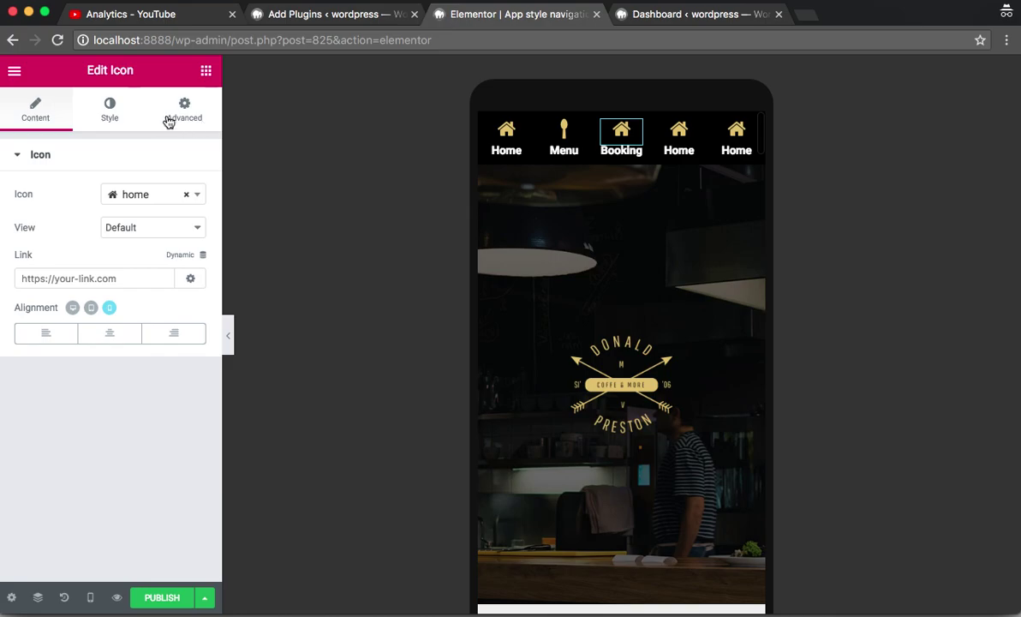
click(137, 196)
text(book)
key(Down)
key(Down)
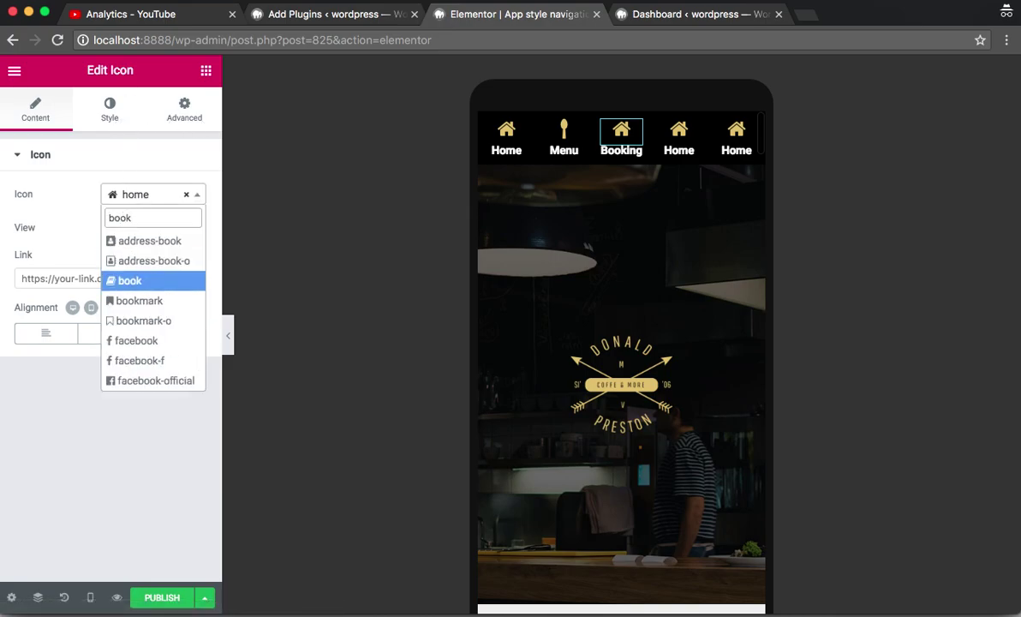
key(Return)
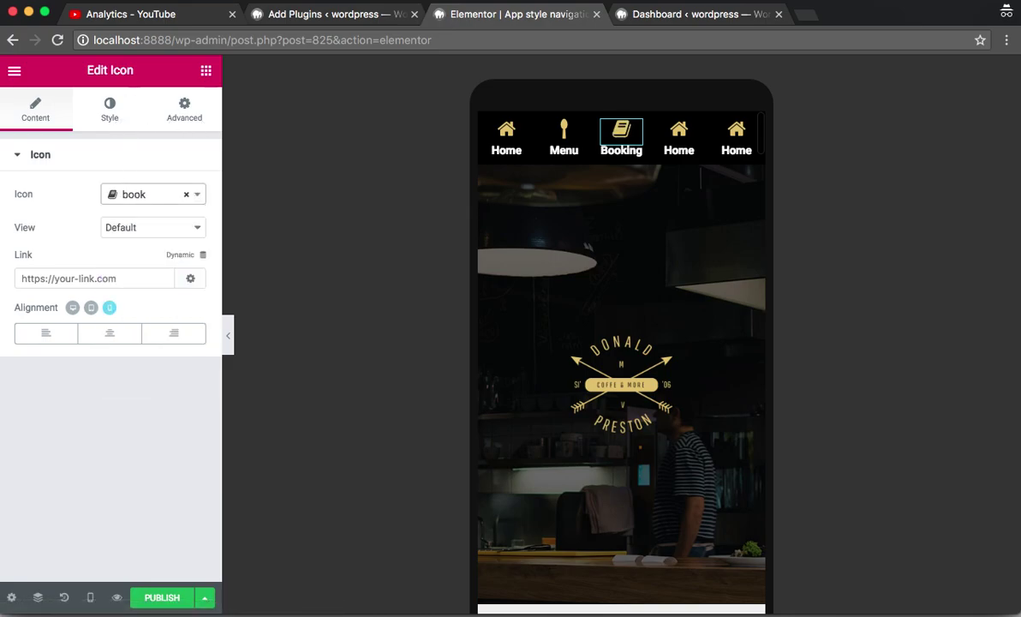
click(679, 137)
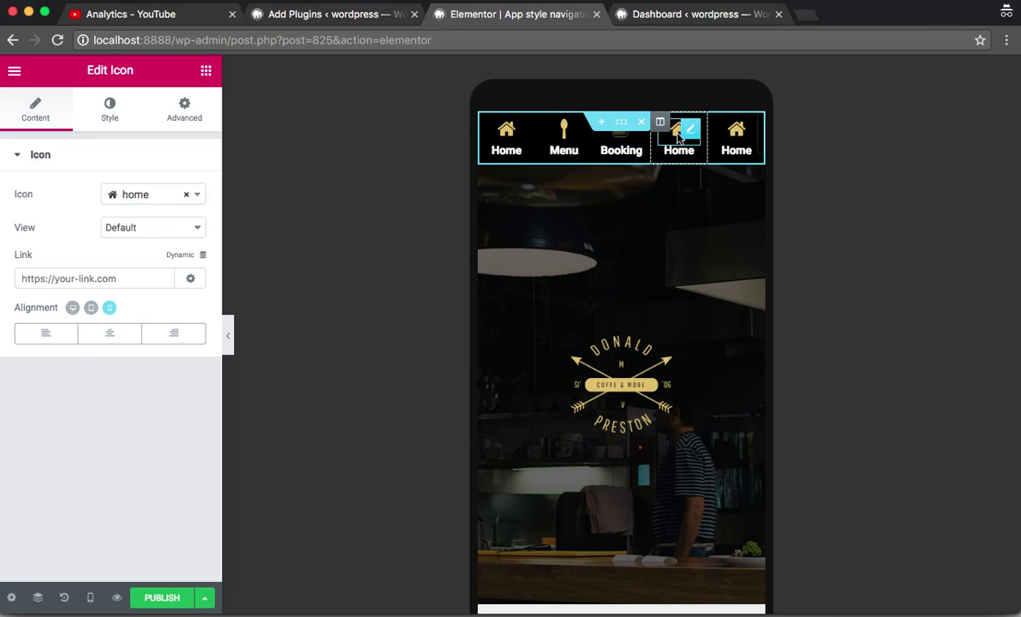
click(139, 203)
Give the fourth item the image icon and the label 'Pictures'
text(ima)
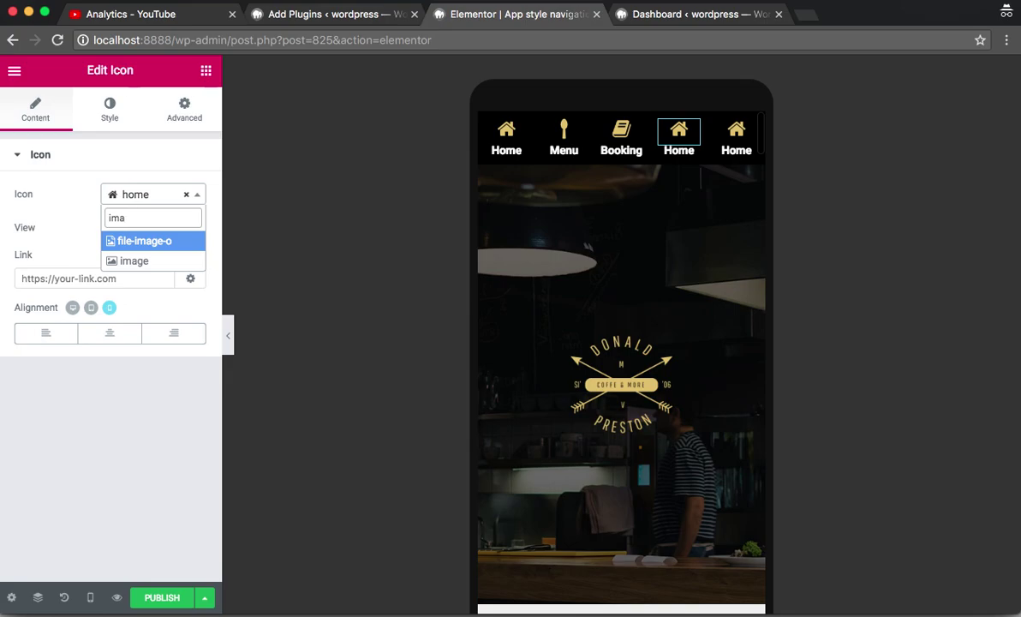
click(117, 261)
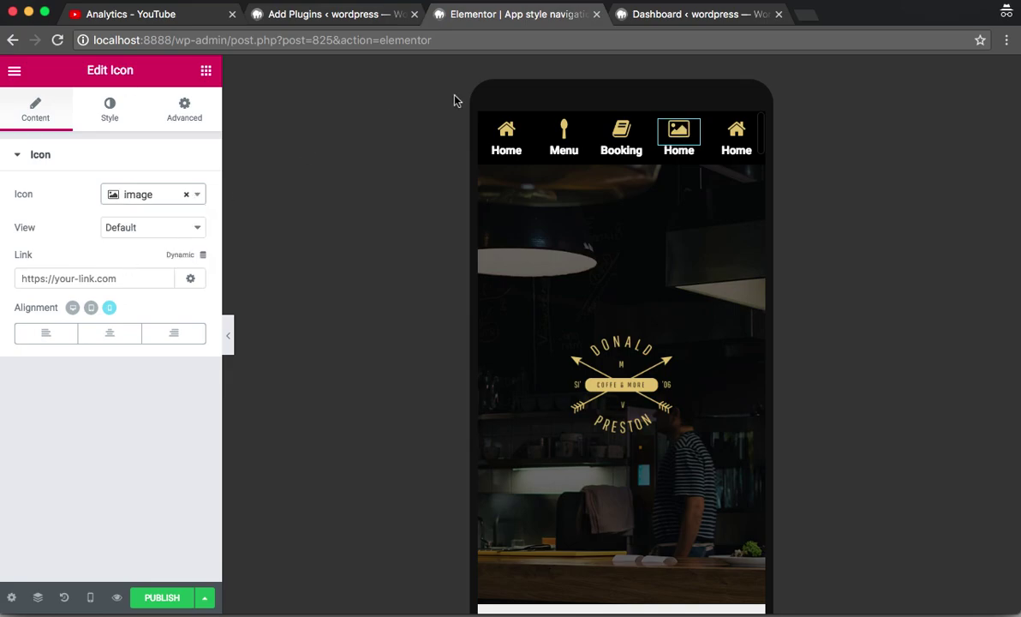
click(687, 152)
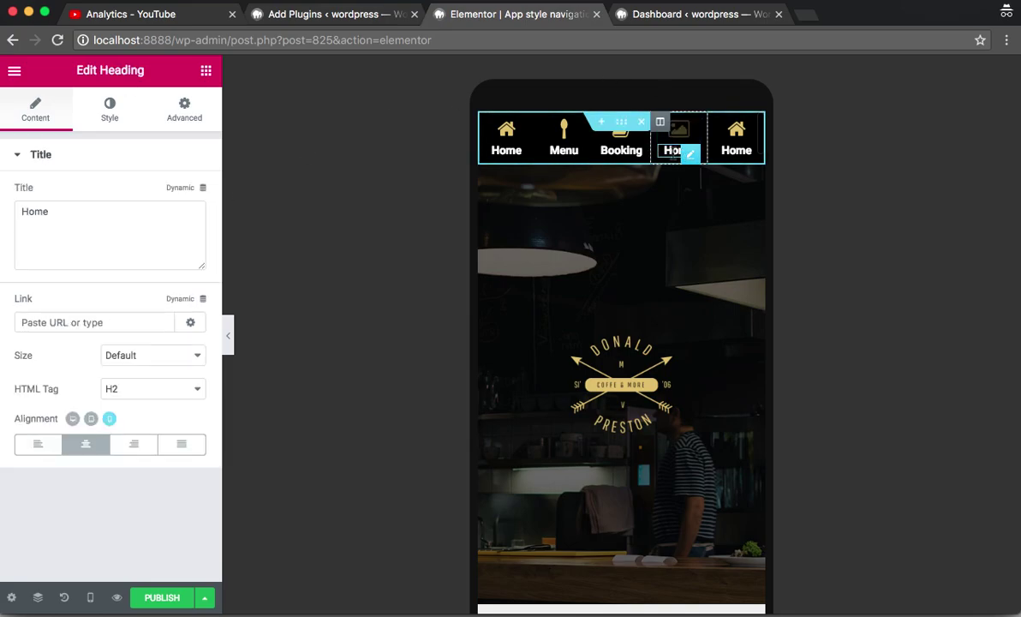
triple_click(96, 232)
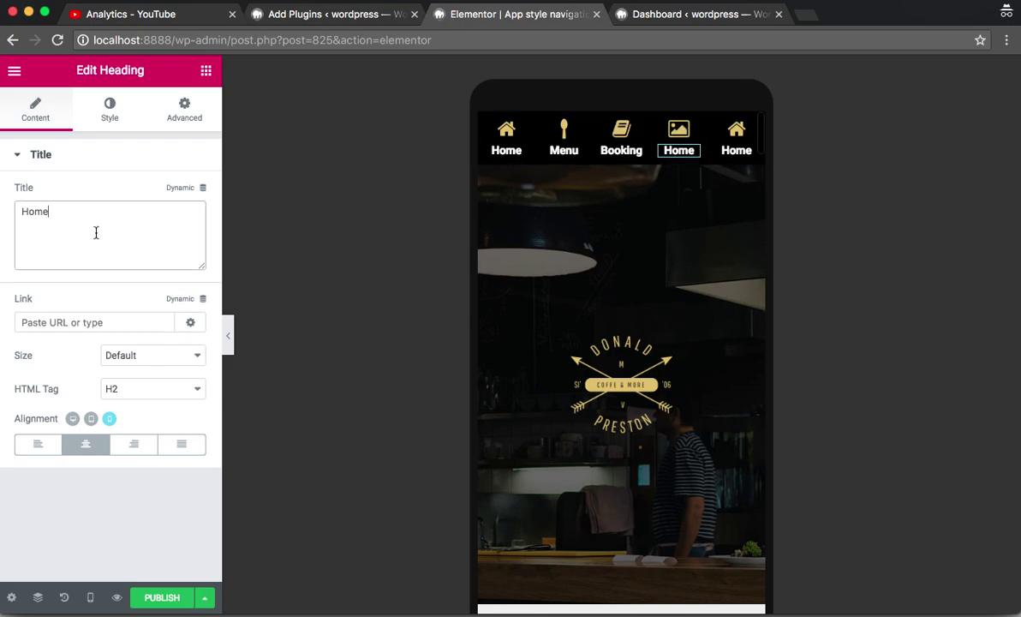
text(Pictures)
click(736, 128)
click(134, 199)
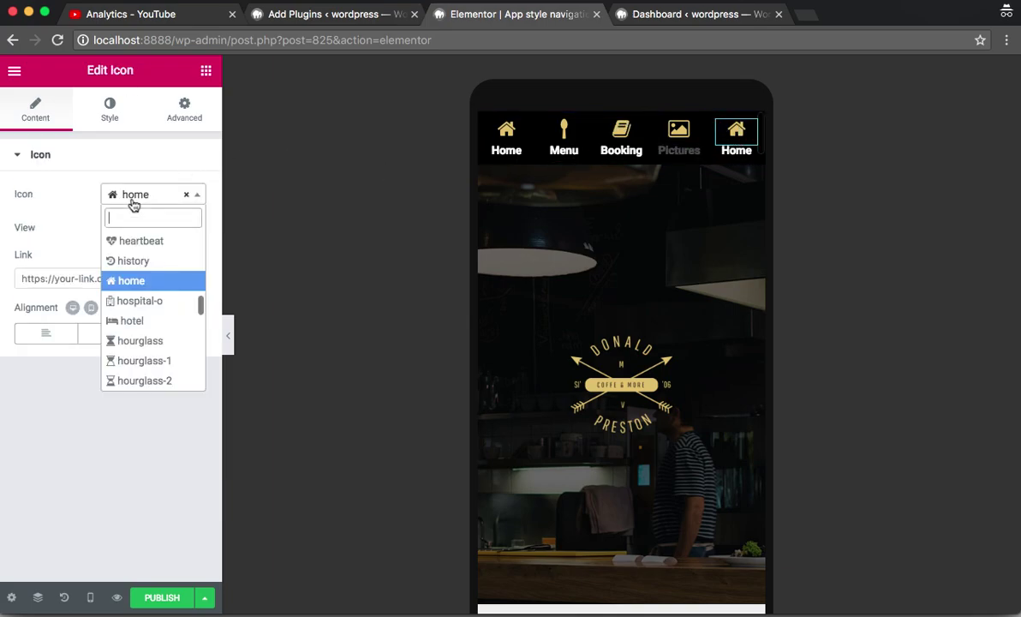
Set the last item's icon to the solid envelope
text(env)
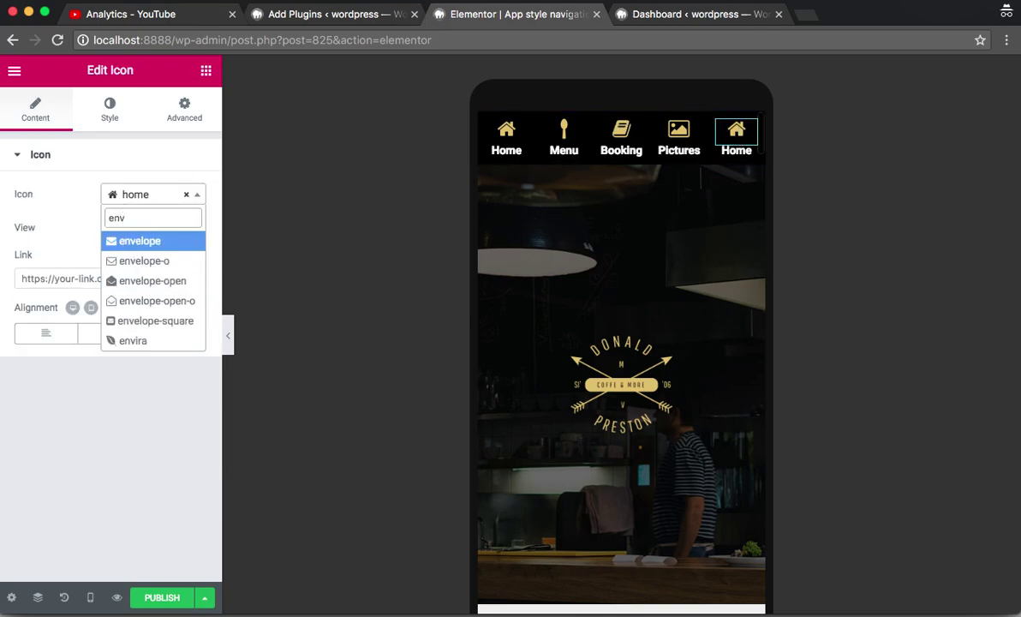
key(Down)
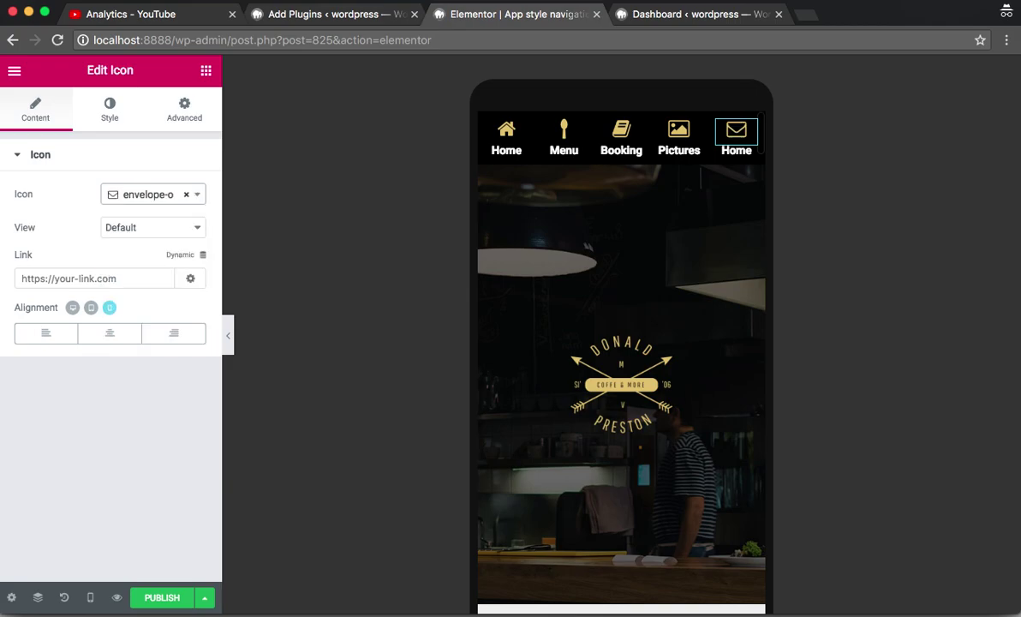
click(137, 195)
text(env)
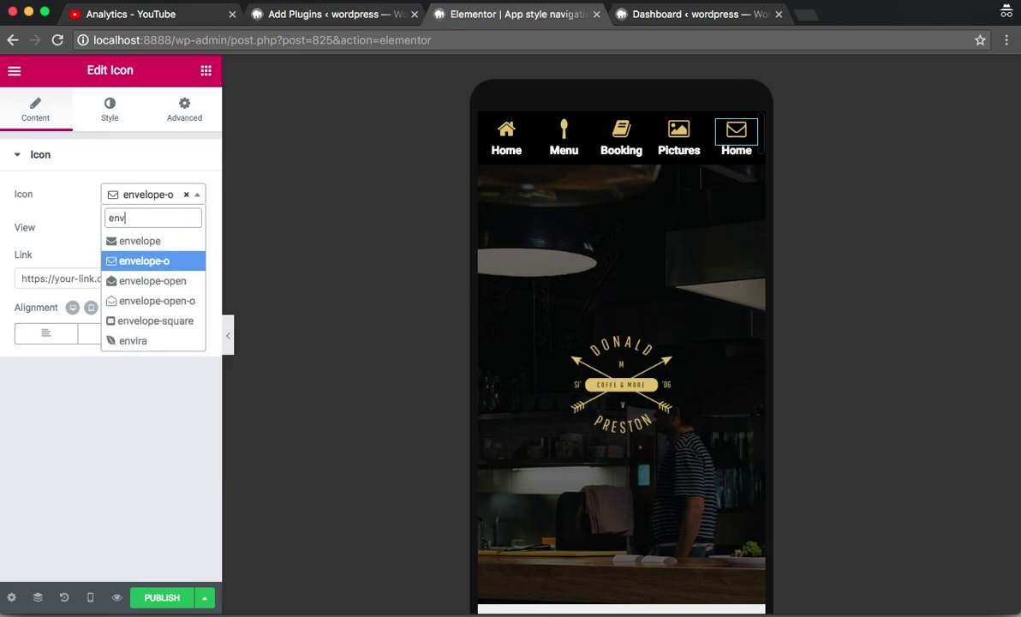
key(Up)
key(Return)
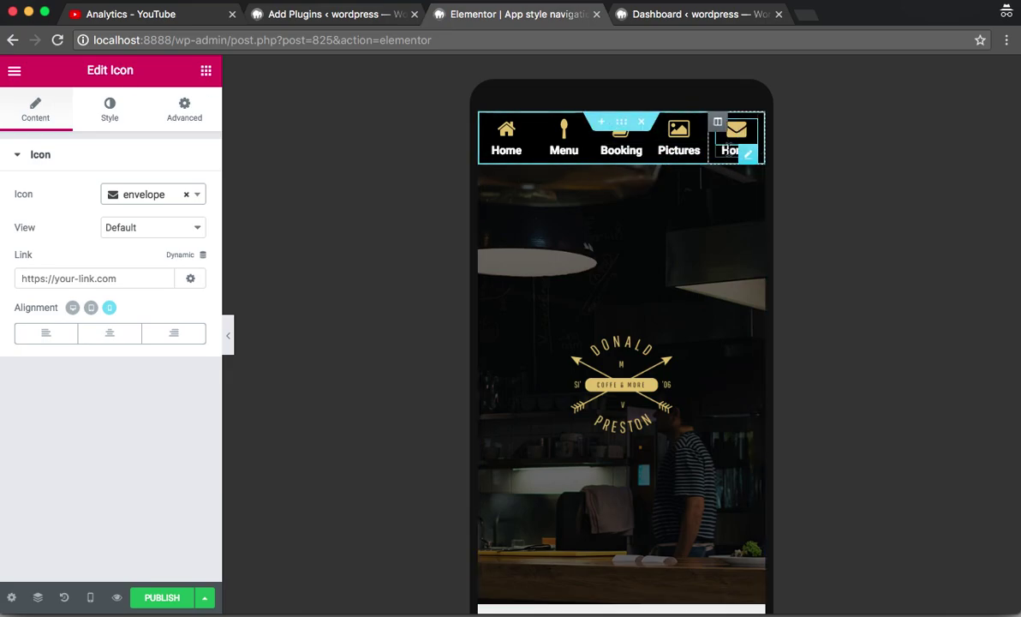
Relabel the last item 'Contact' and hide the panel to preview the bar
click(727, 151)
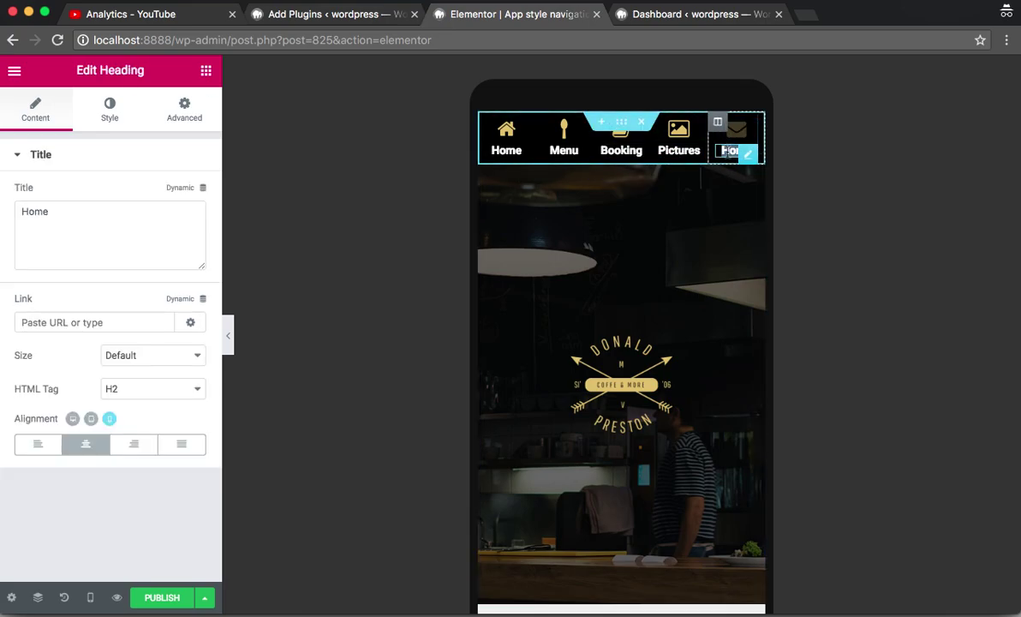
double_click(727, 151)
text(Contact)
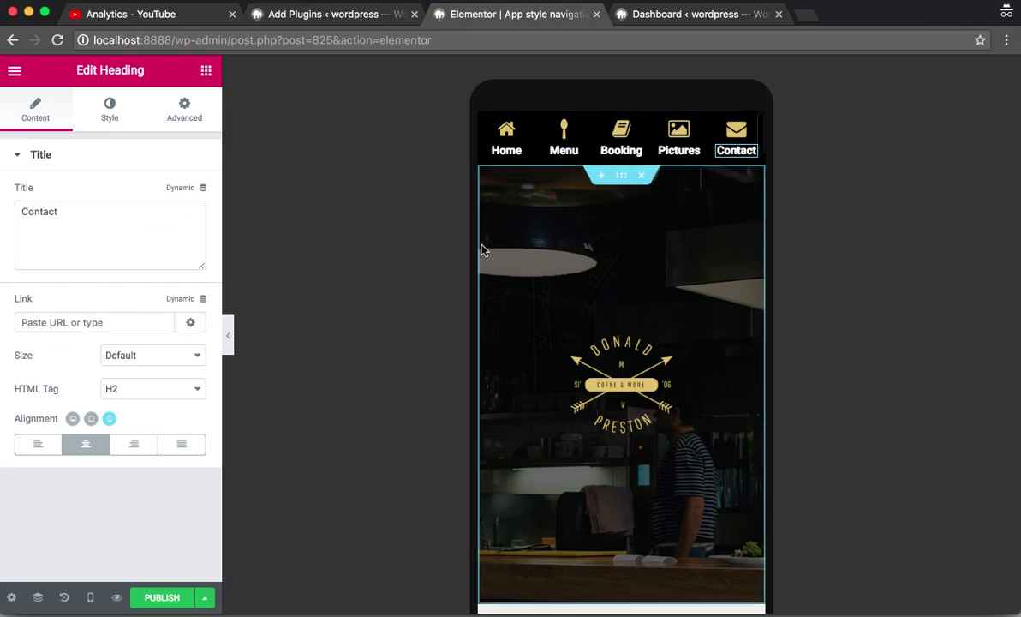
click(227, 334)
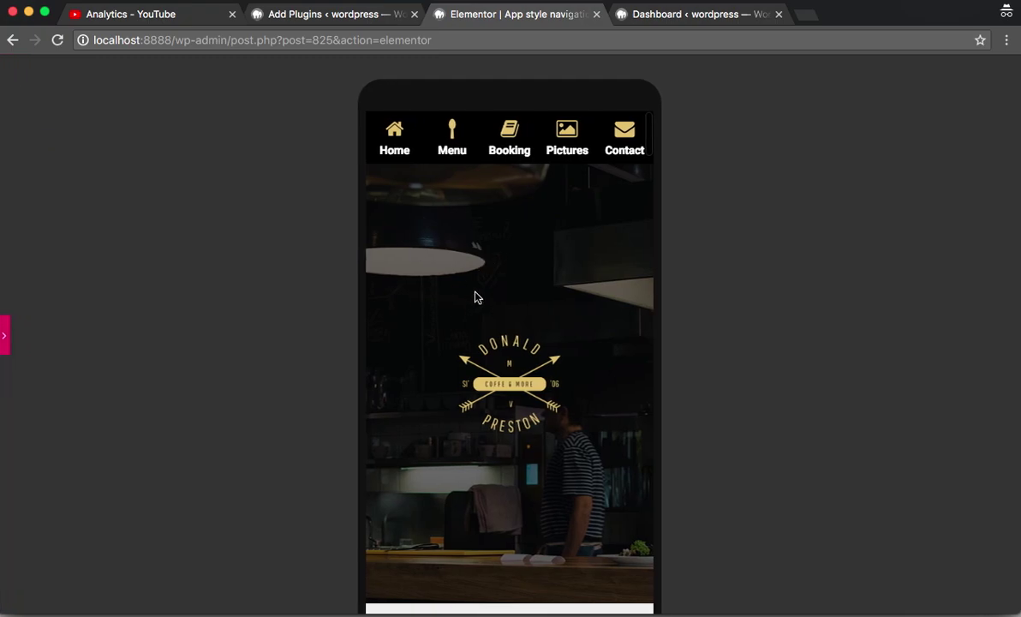
scroll(566, 266, down, 2)
scroll(562, 266, up, 2)
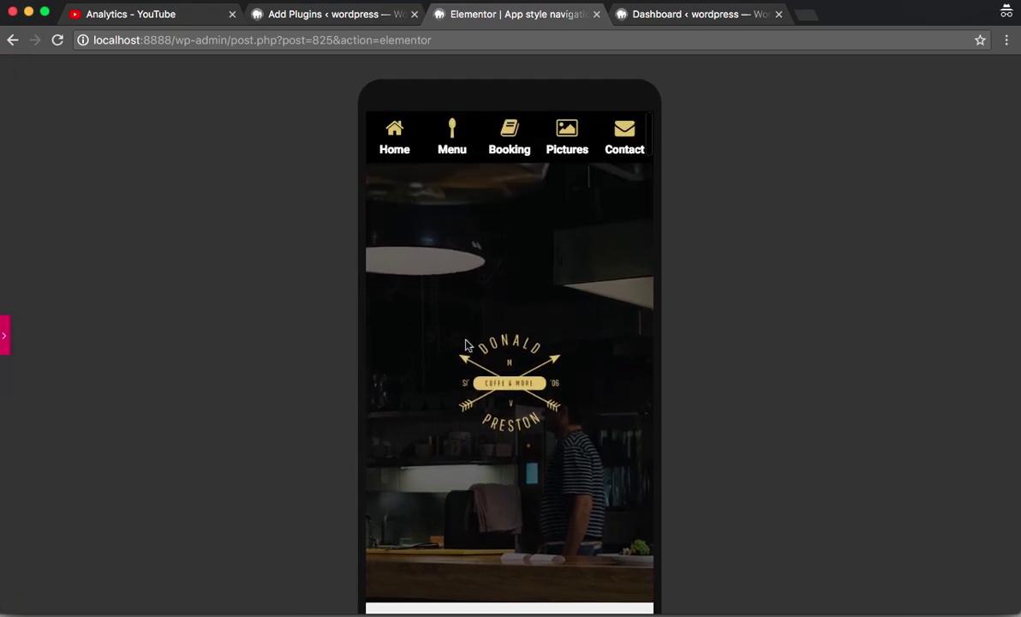
click(4, 334)
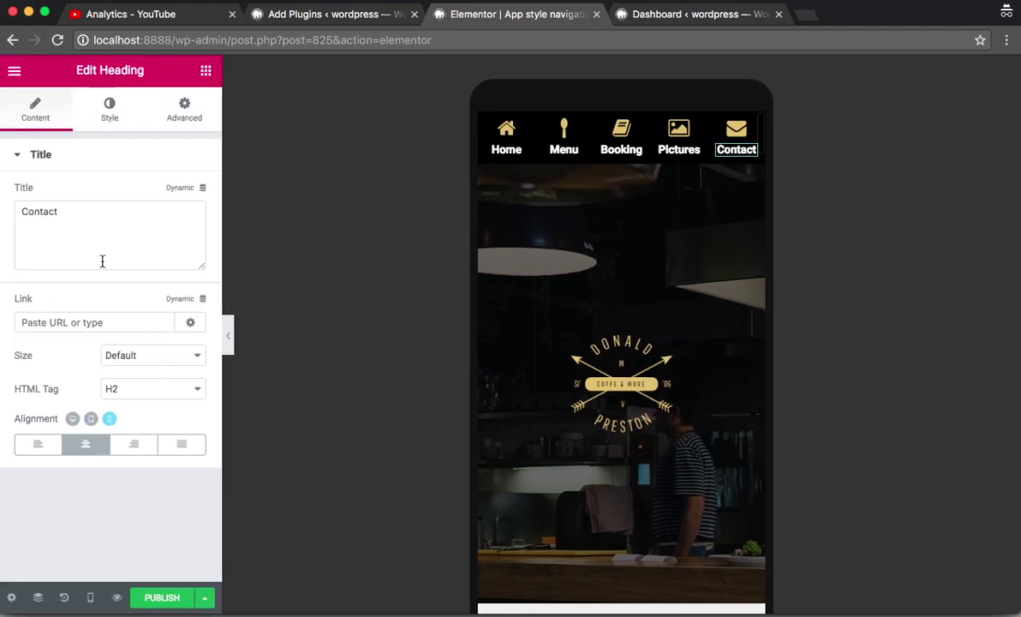
mouse_move(604, 120)
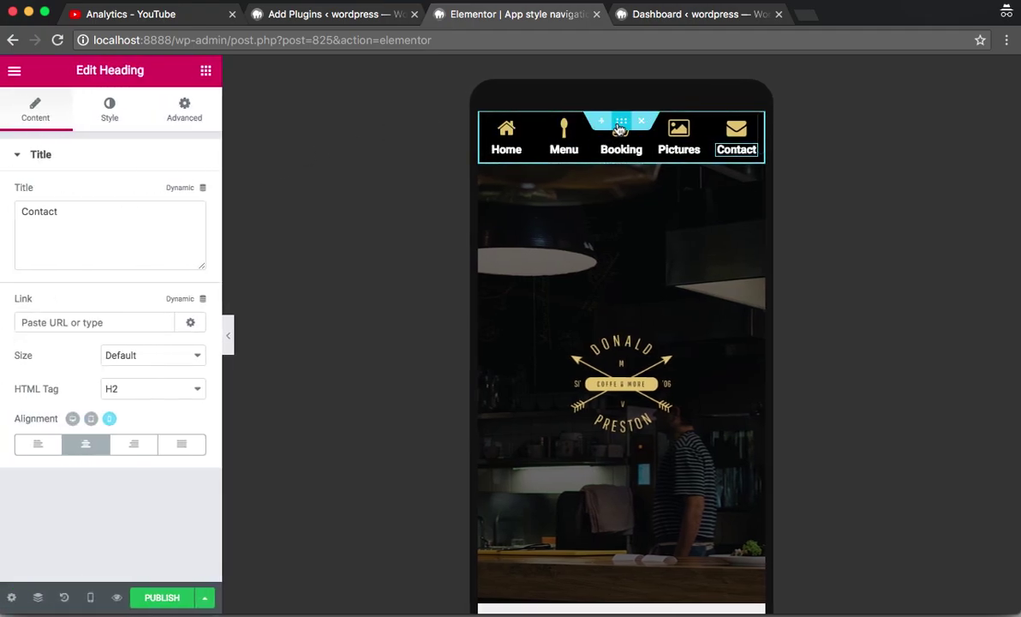
Make the navigation bar section sticky to the top on mobile only, excluding tablet and desktop
click(621, 123)
click(184, 110)
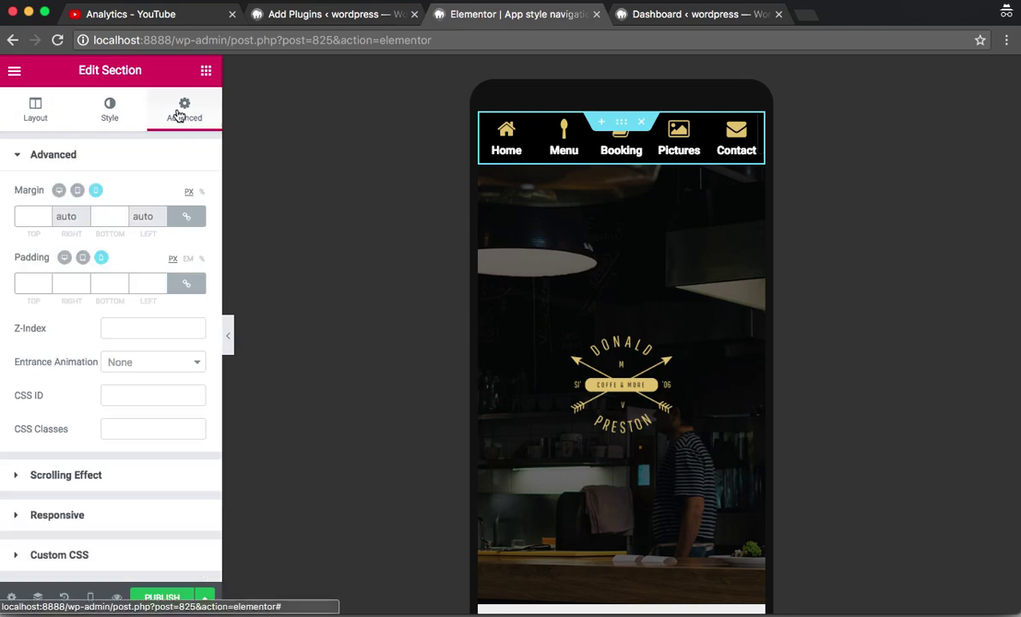
click(118, 473)
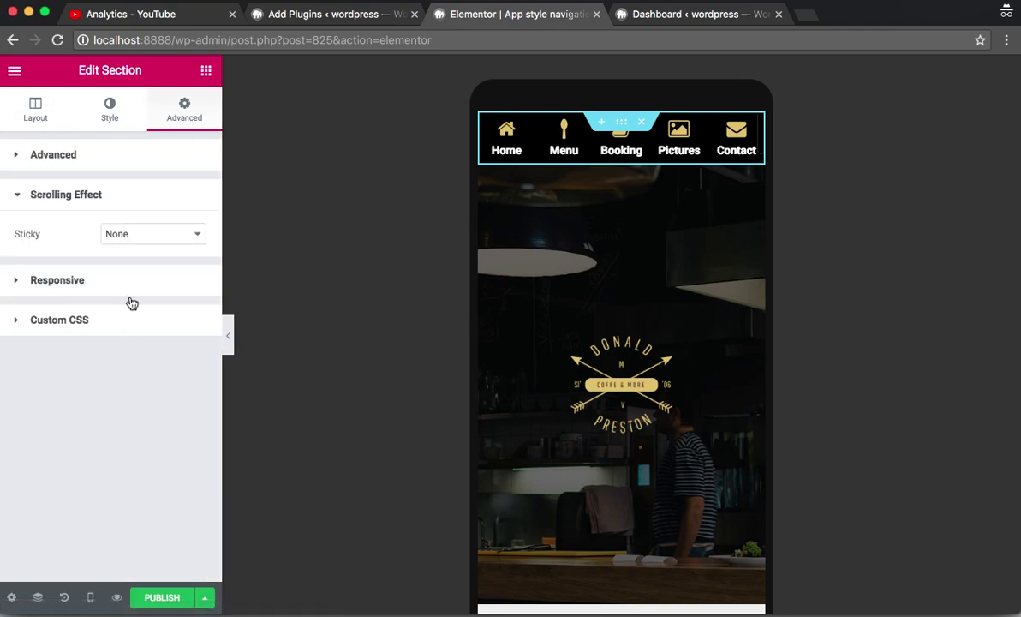
click(146, 236)
click(143, 248)
click(77, 286)
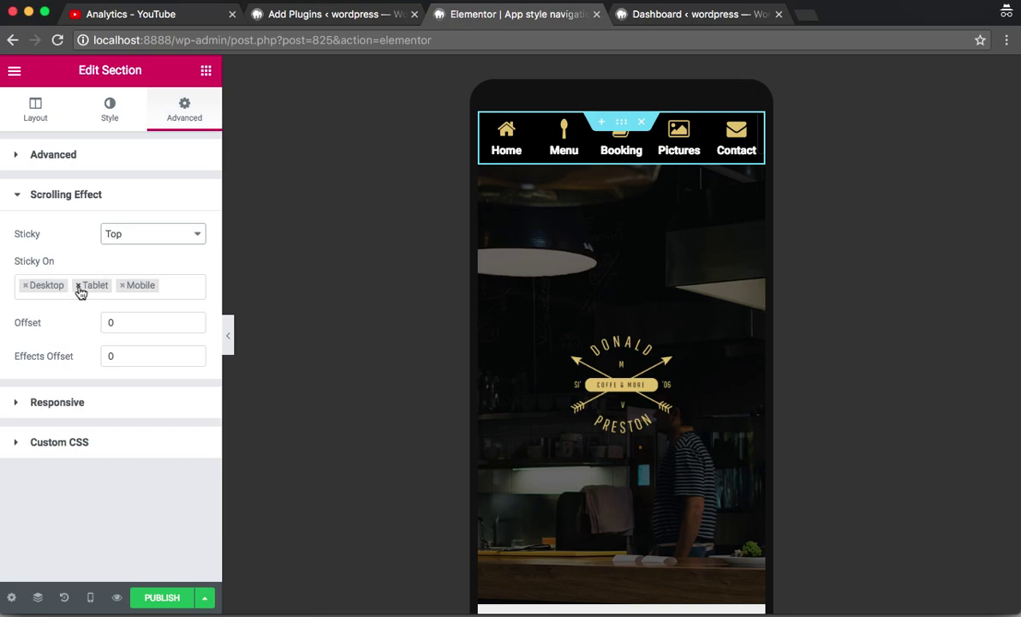
click(25, 285)
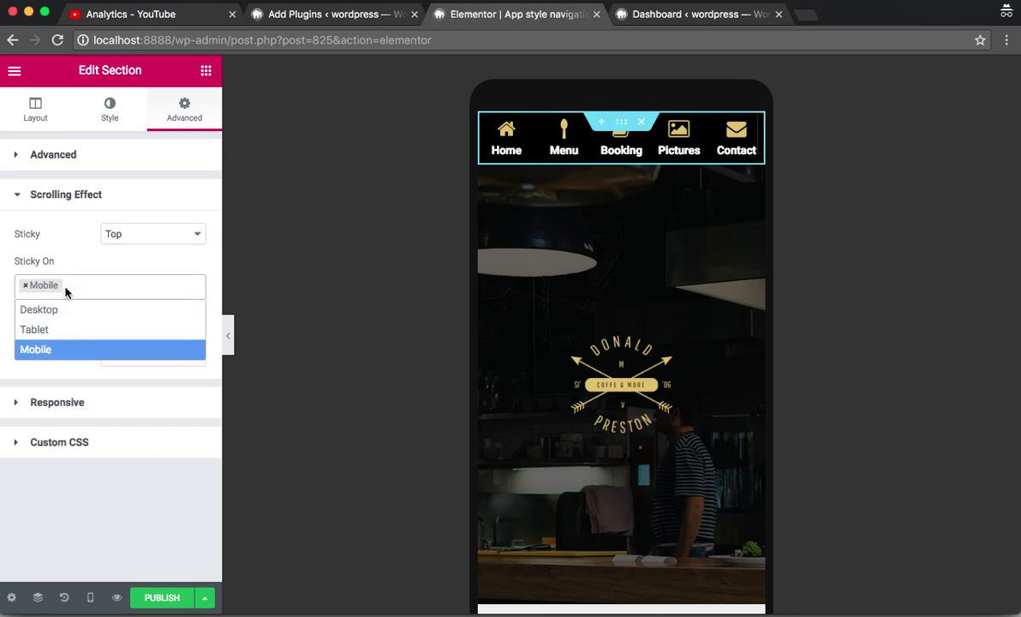
Preview the sticky bar by scrolling the page with the panel hidden, then return to the Sticky choices
click(227, 335)
scroll(553, 220, down, 10)
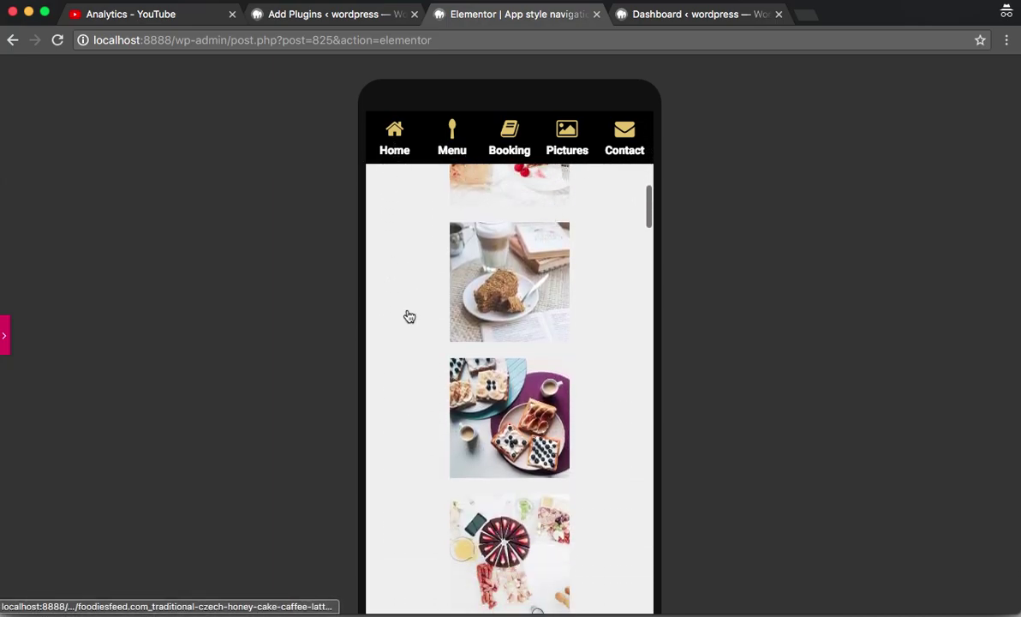
scroll(432, 479, up, 15)
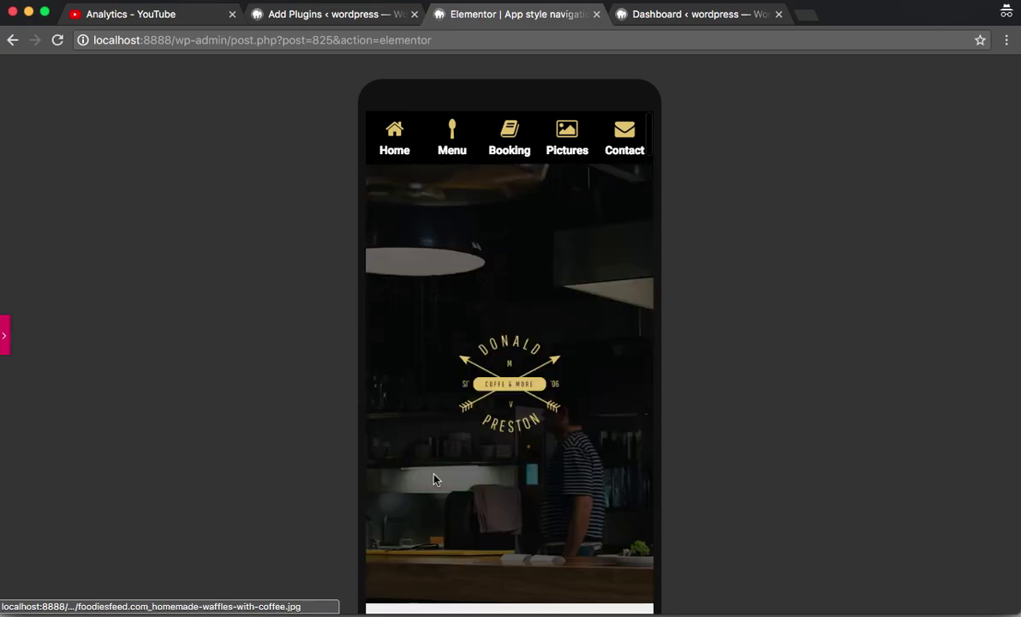
click(7, 335)
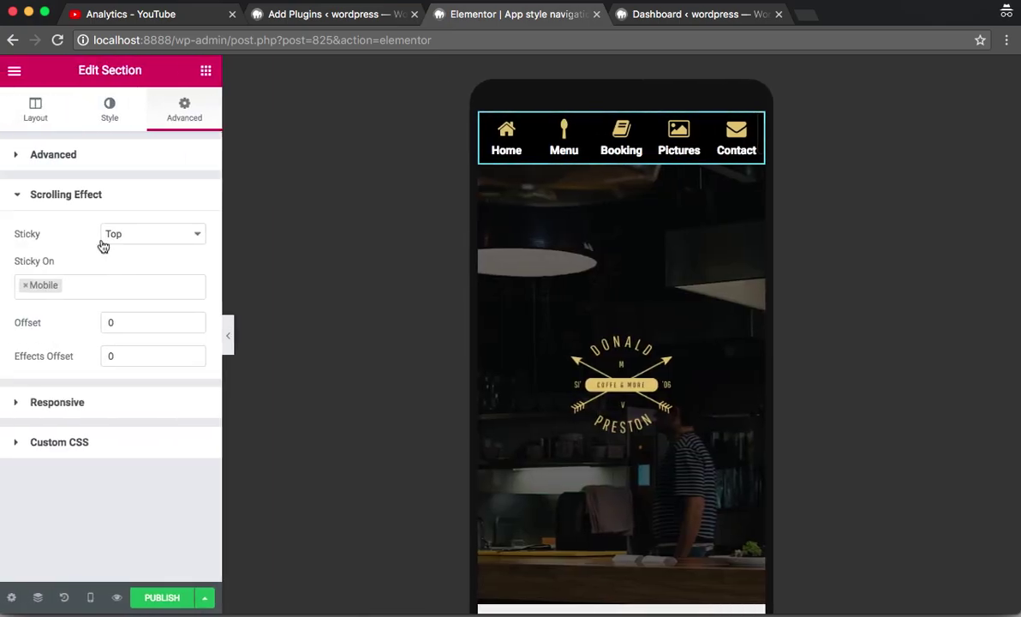
click(125, 240)
Set Sticky back to None and give the section custom CSS 'selector { position: fixed'
click(129, 218)
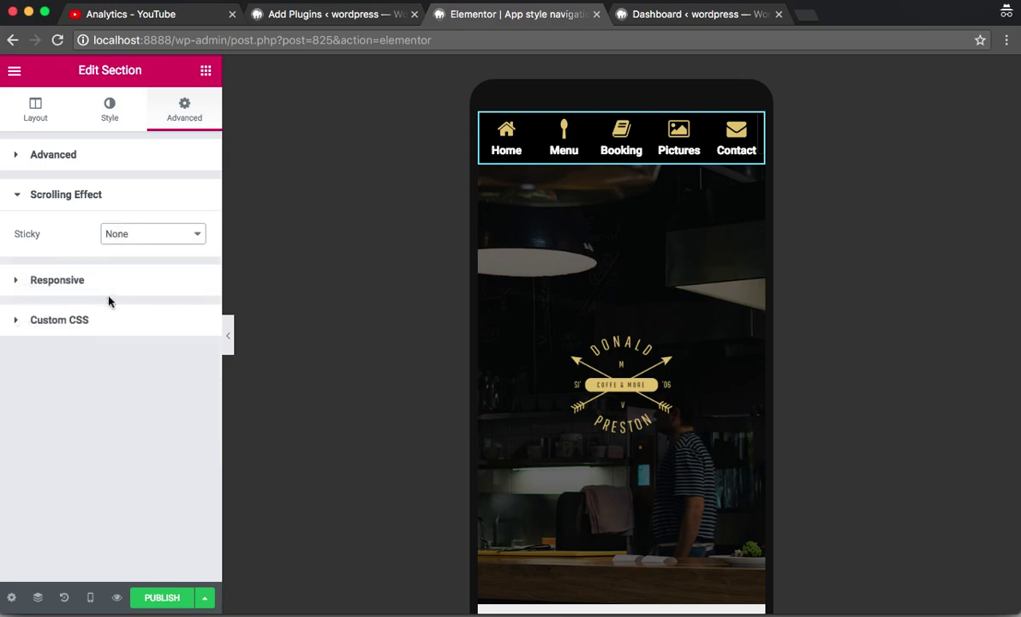
click(94, 324)
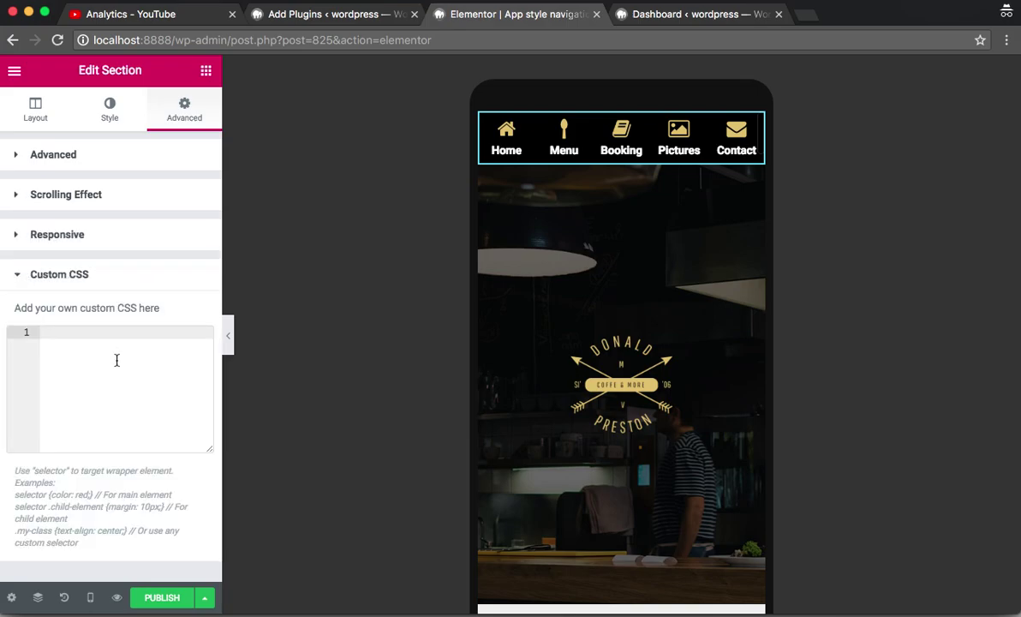
text(selector { position: )
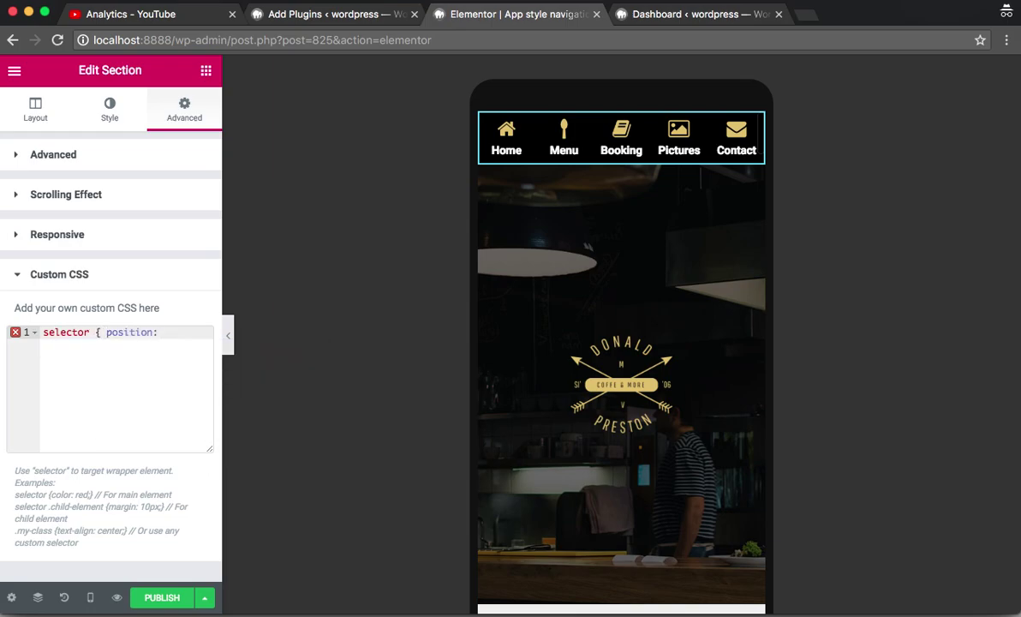
text(fixed;)
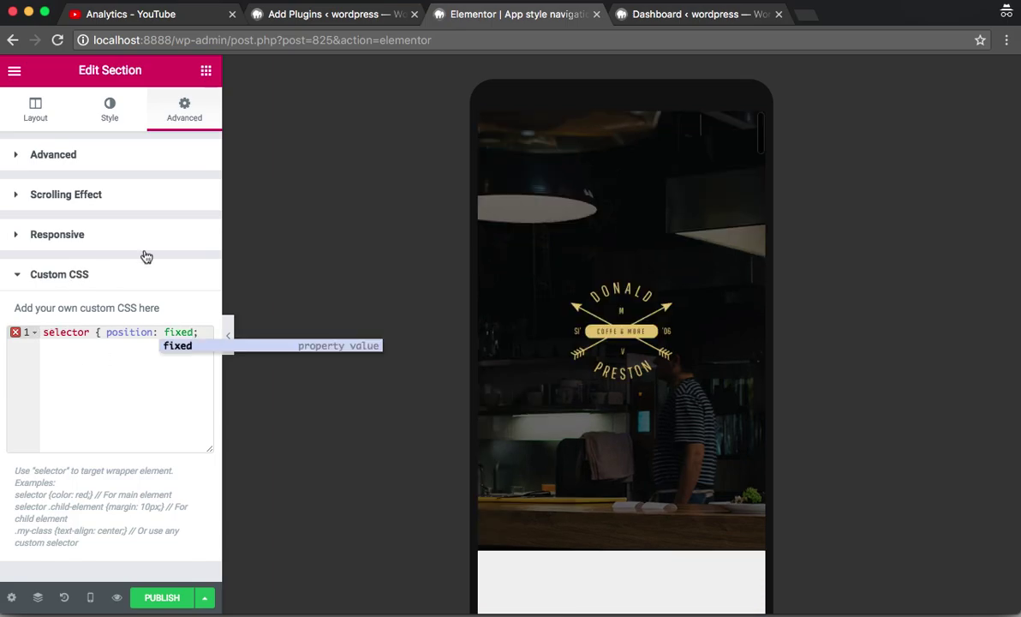
click(125, 153)
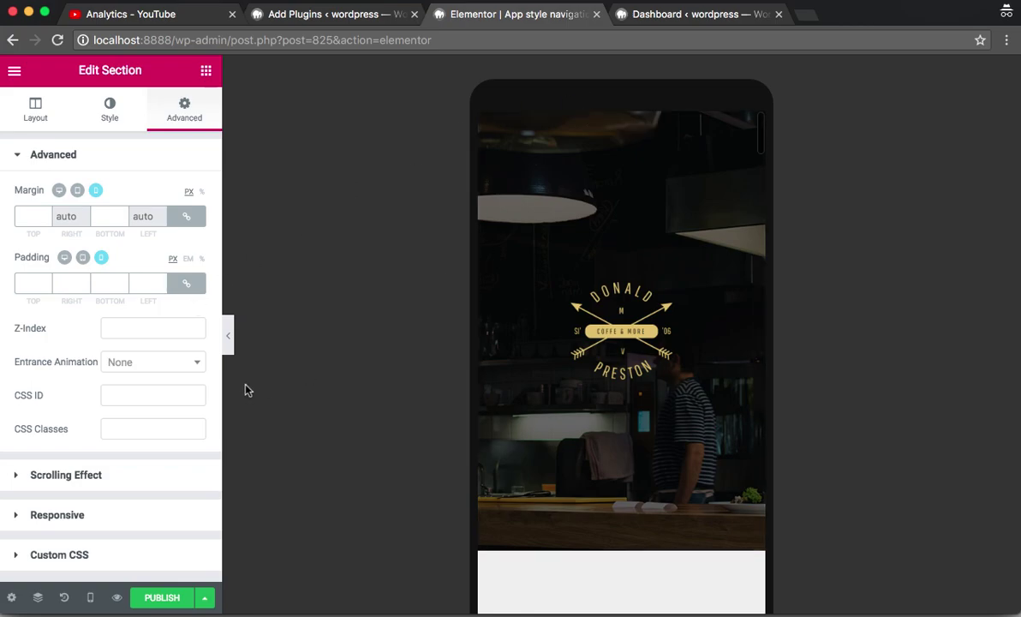
Set the section's Z-Index to 10 and enable Stretch Section for full width
click(194, 328)
text(2)
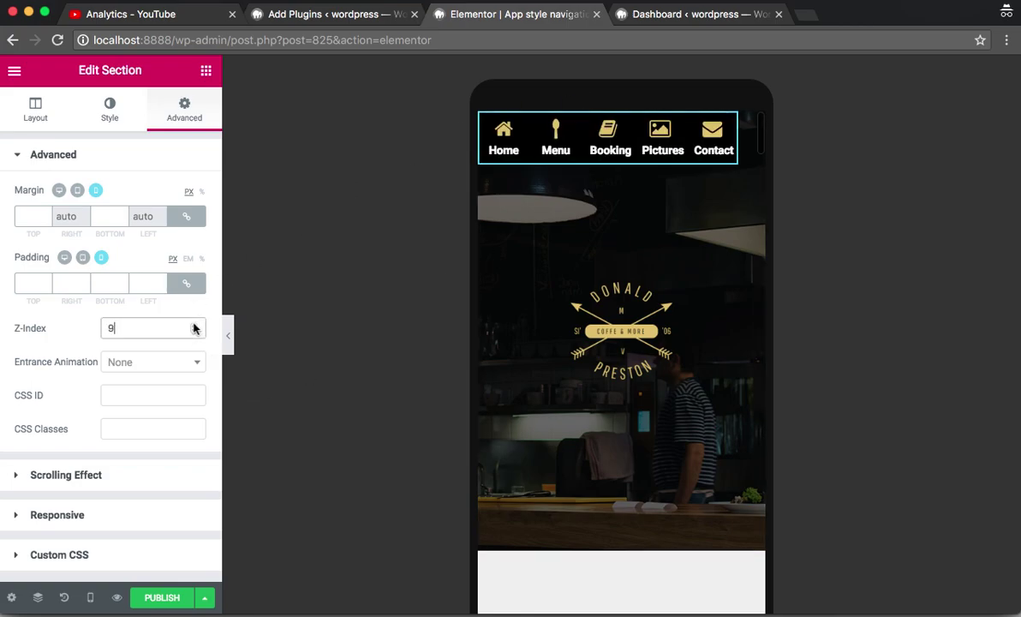
click(80, 554)
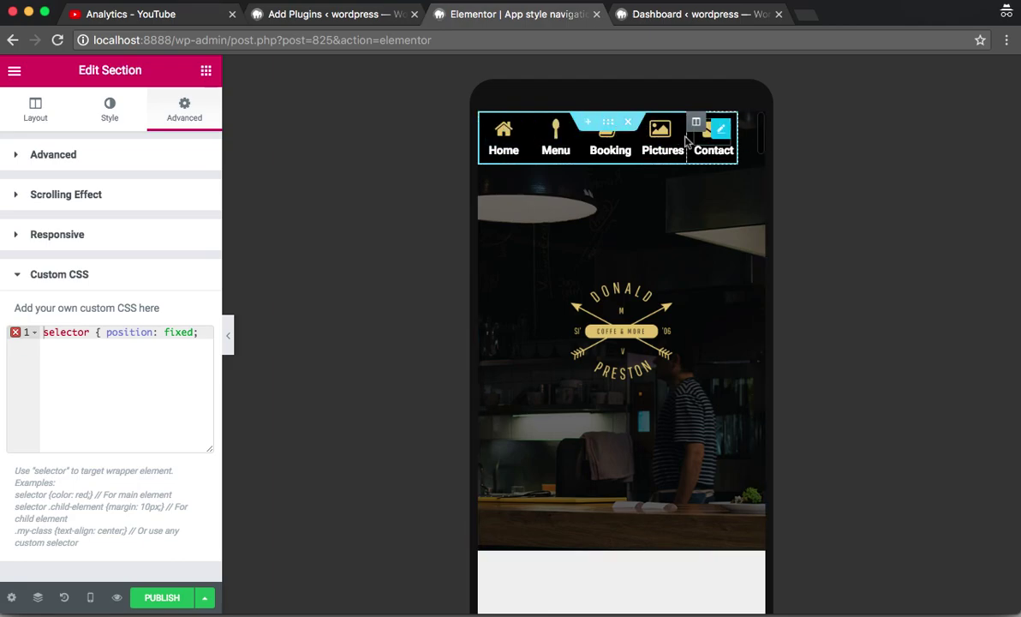
click(36, 108)
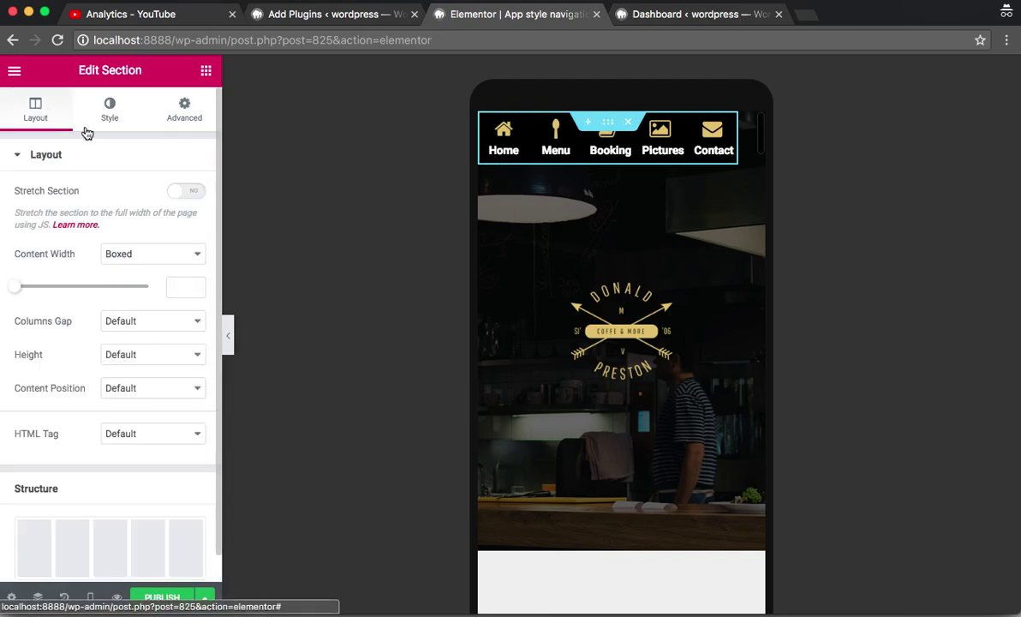
click(183, 189)
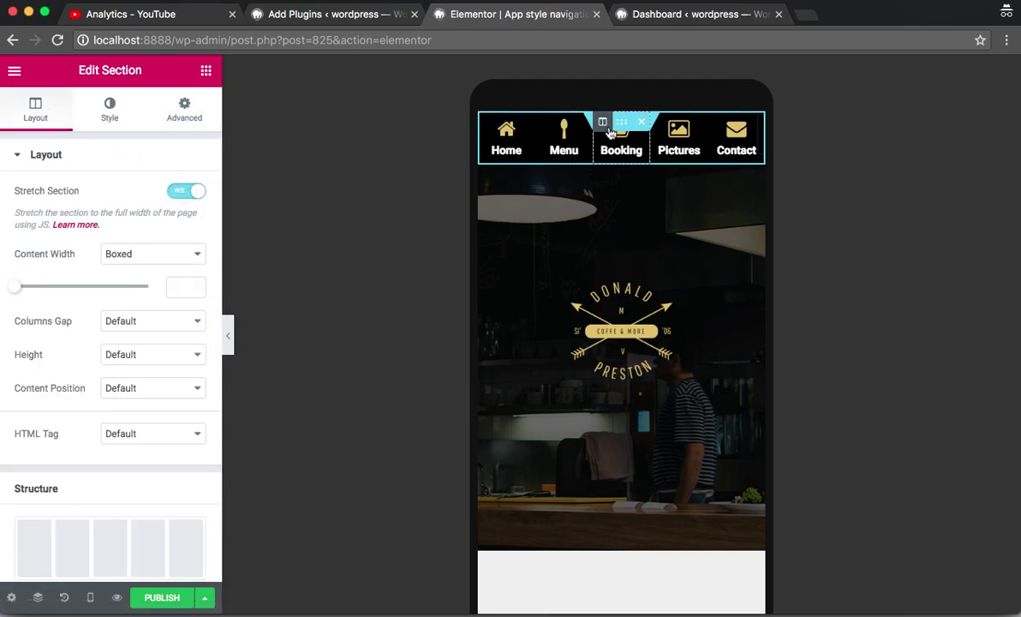
Add 'bottom: 0' to the section's custom CSS, then collapse the editing panel
click(180, 119)
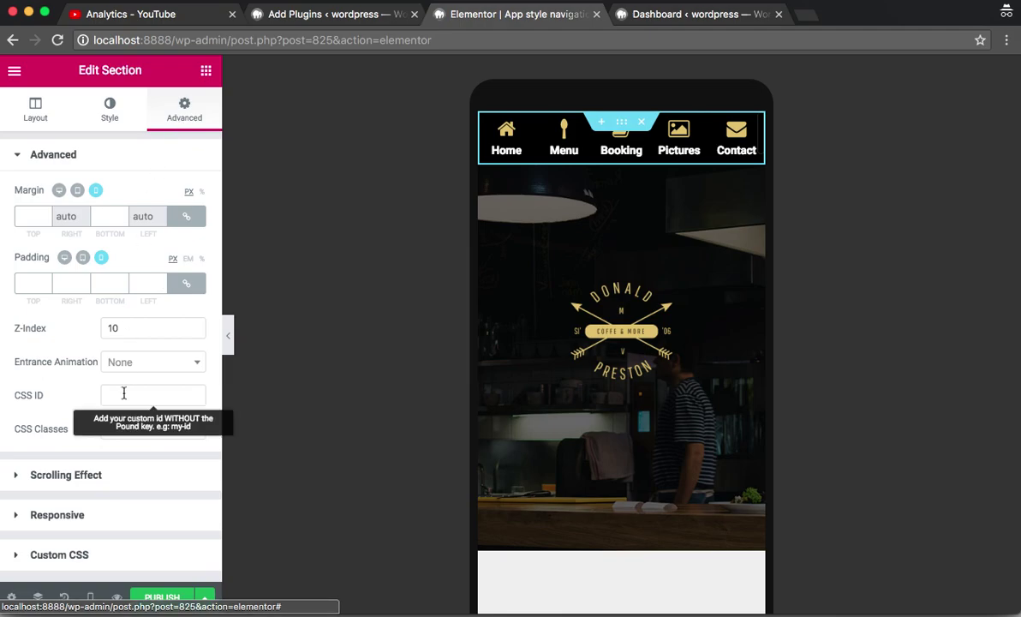
click(96, 551)
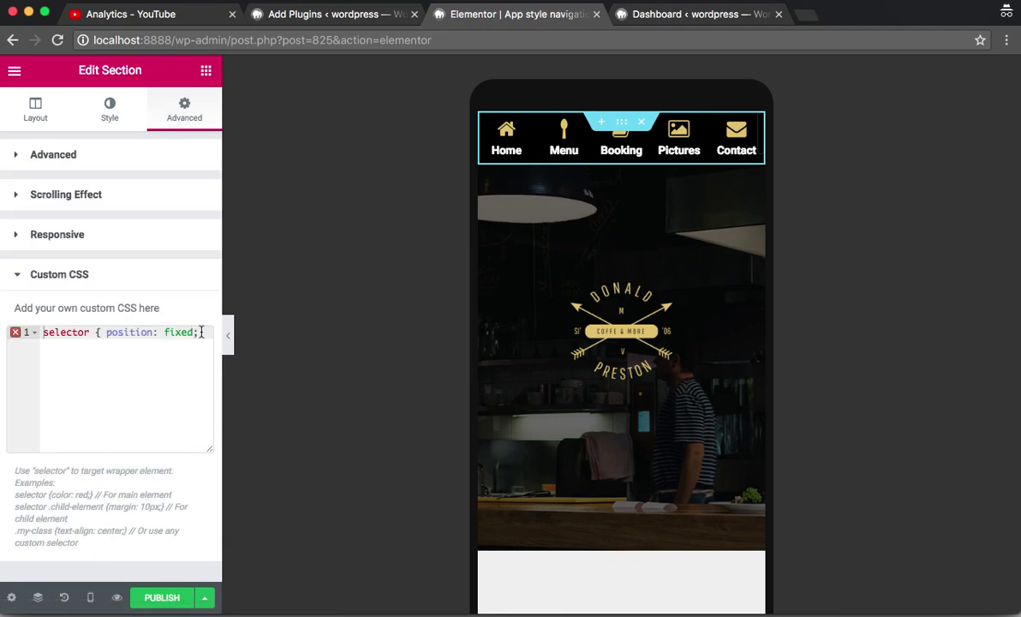
key(Return)
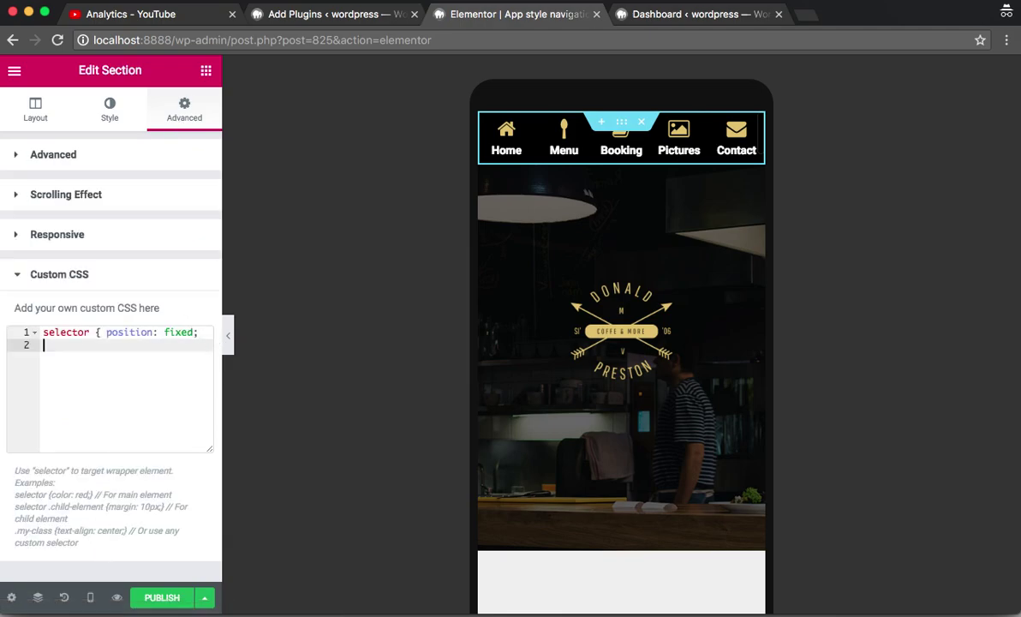
text(bot)
key(Return)
text(0; })
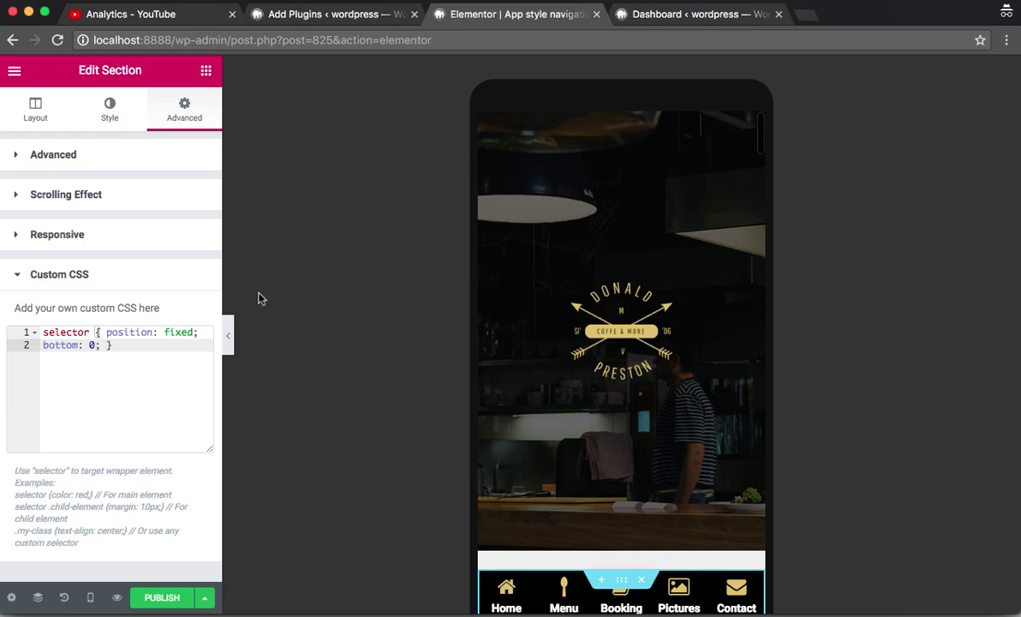
click(232, 336)
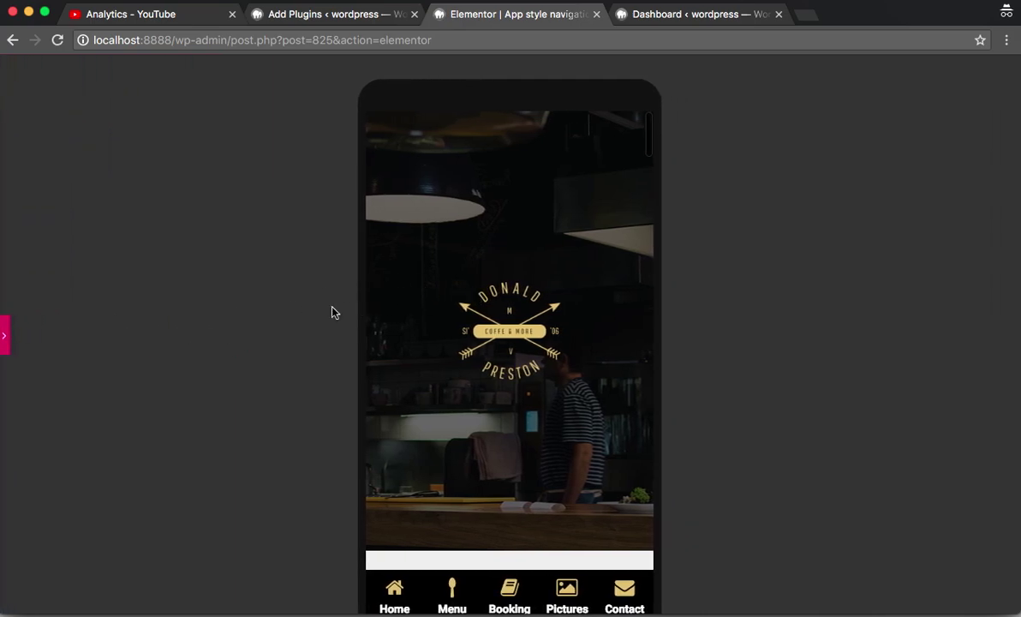
Scroll up and down the mobile preview to check the five-item nav bar stays pinned at the bottom
scroll(287, 317, down, 2)
scroll(397, 295, down, 10)
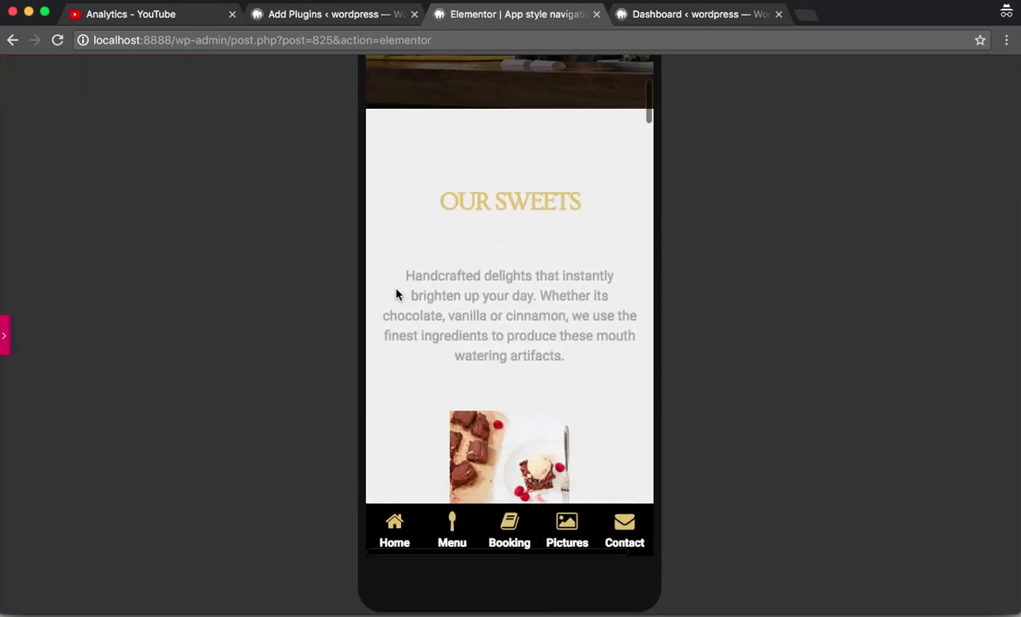
scroll(398, 295, down, 1)
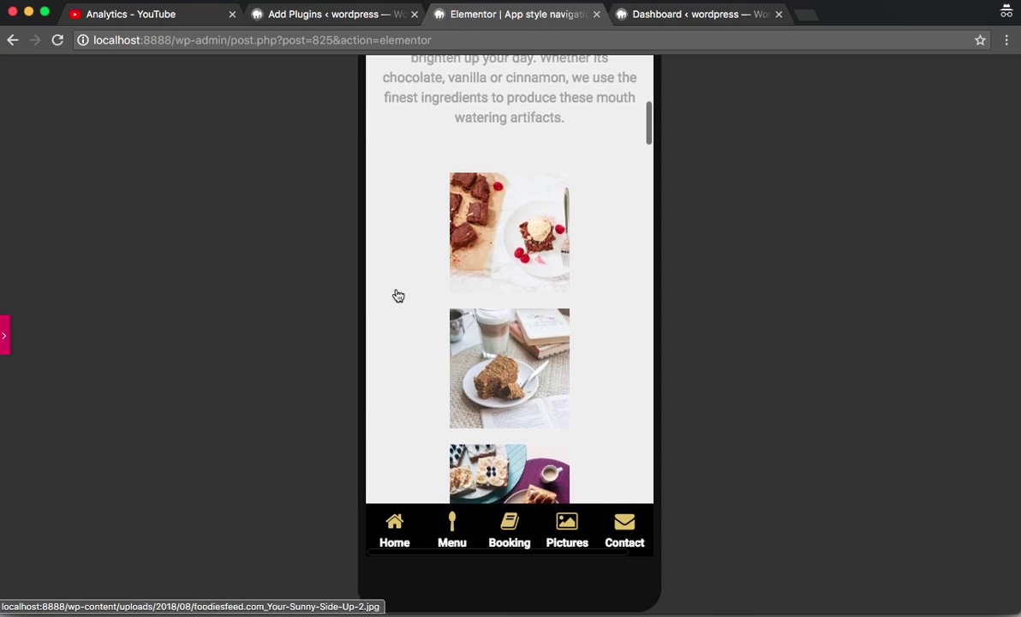
scroll(399, 295, down, 10)
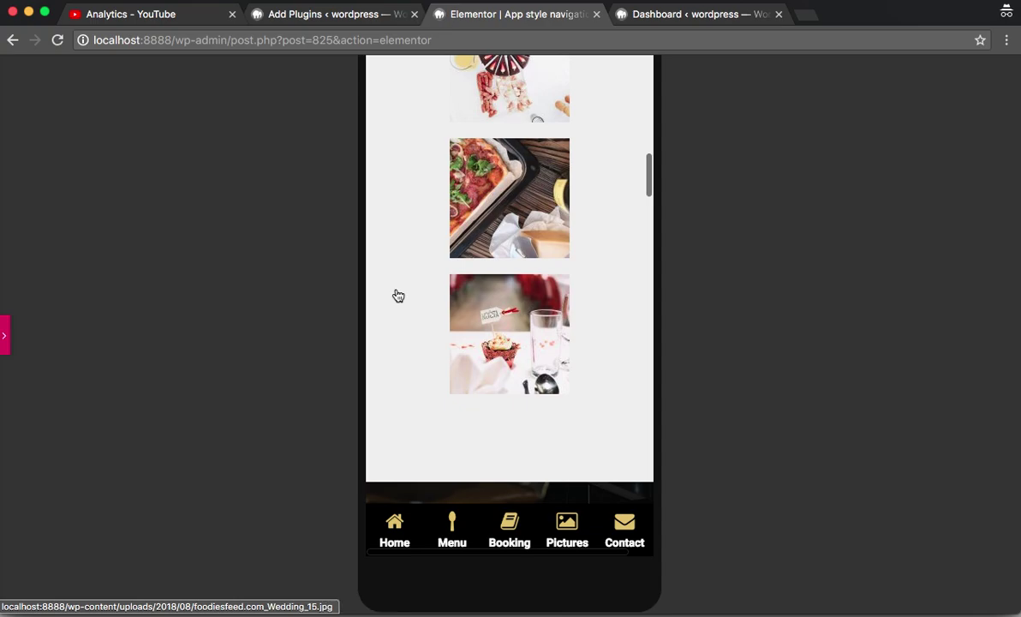
scroll(399, 295, down, 12)
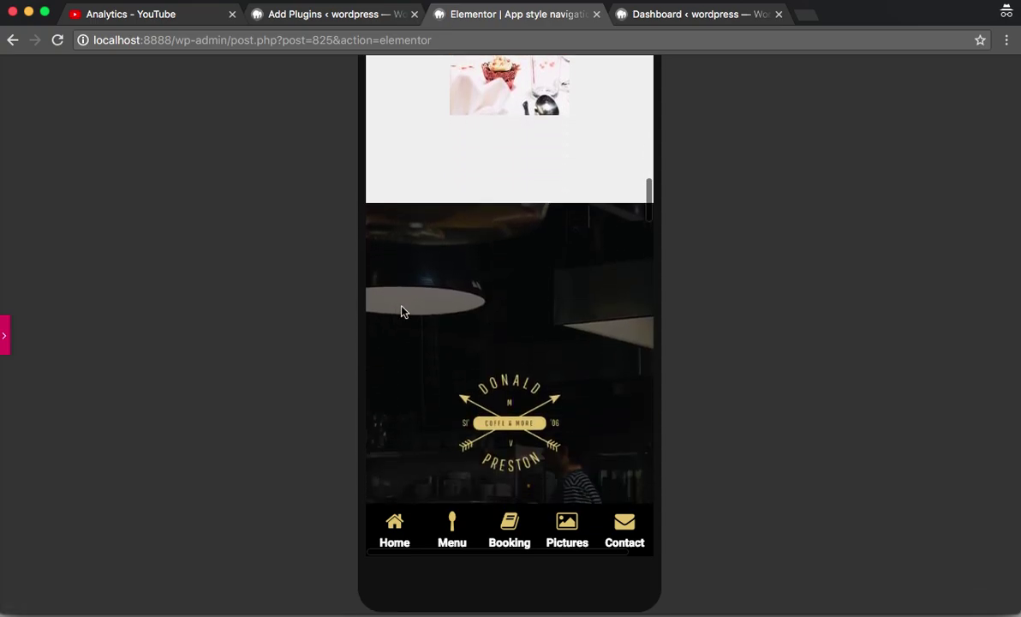
scroll(402, 311, down, 8)
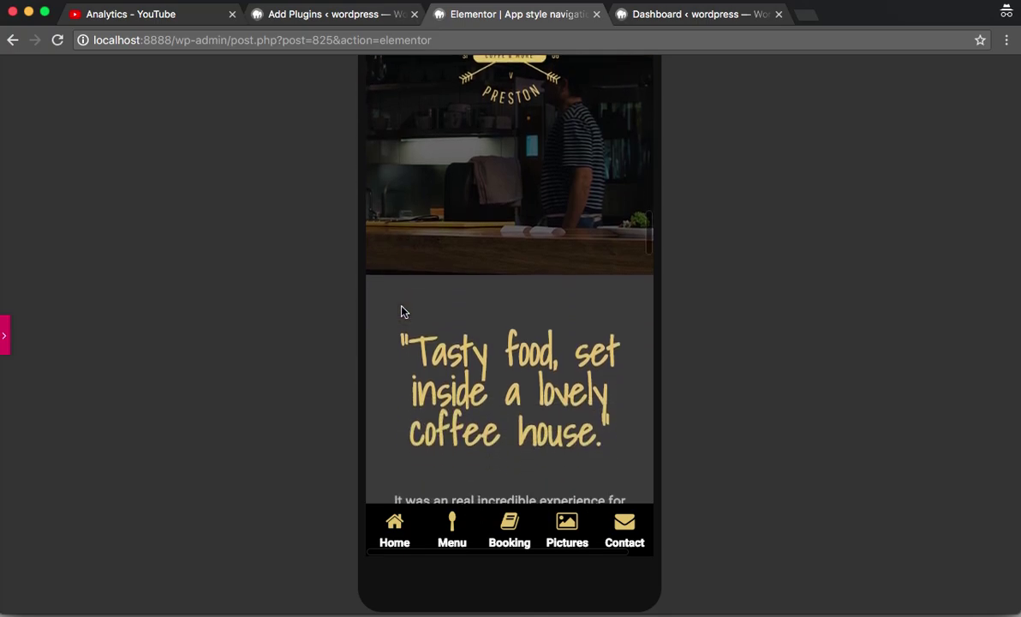
scroll(403, 311, down, 4)
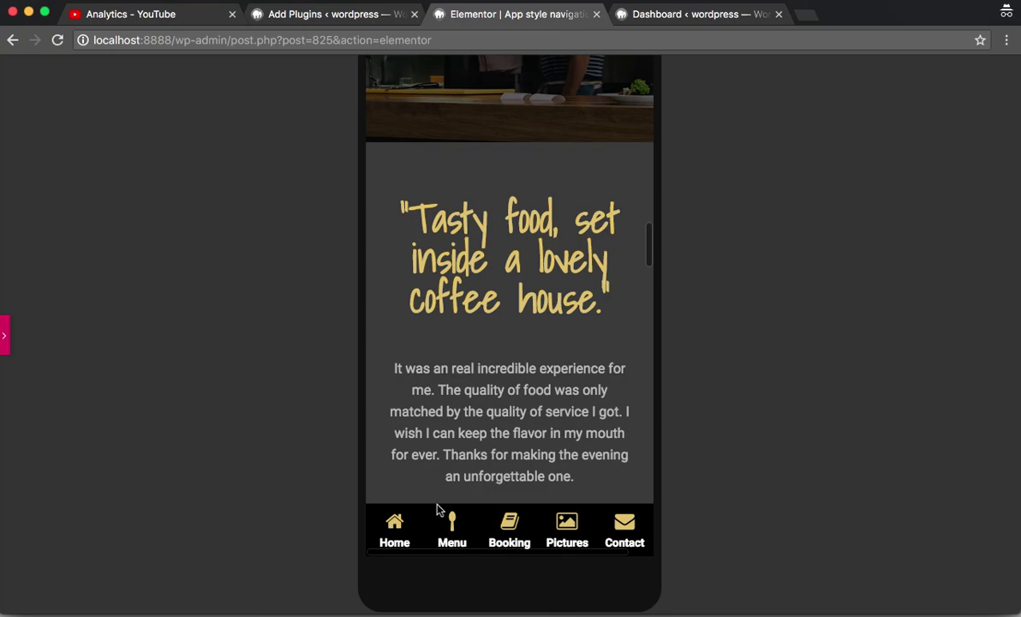
scroll(535, 418, down, 5)
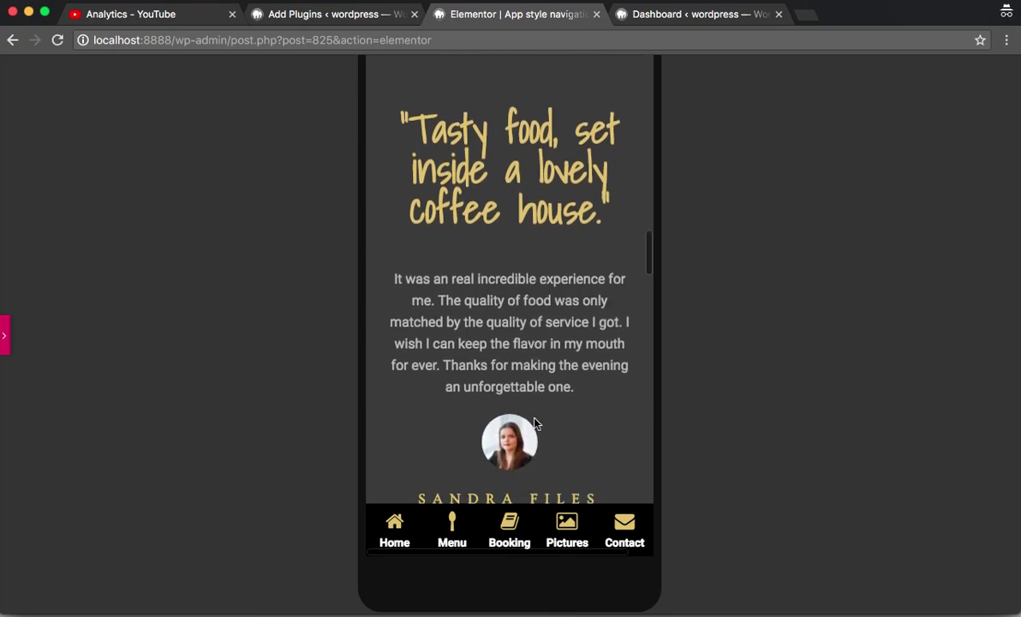
scroll(493, 467, up, 2)
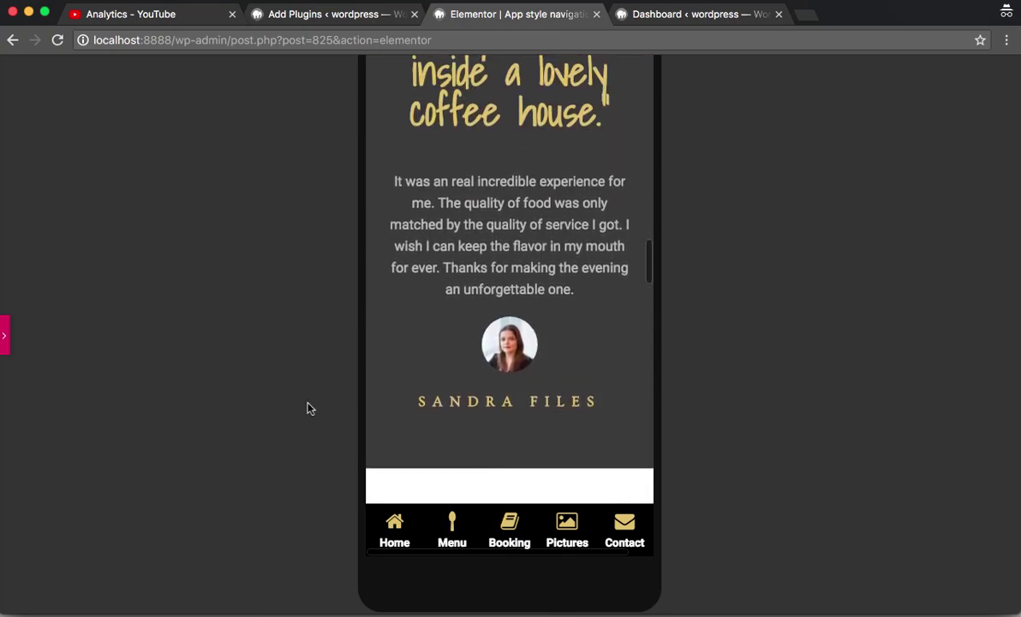
scroll(308, 410, up, 10)
scroll(455, 337, down, 10)
scroll(457, 339, up, 9)
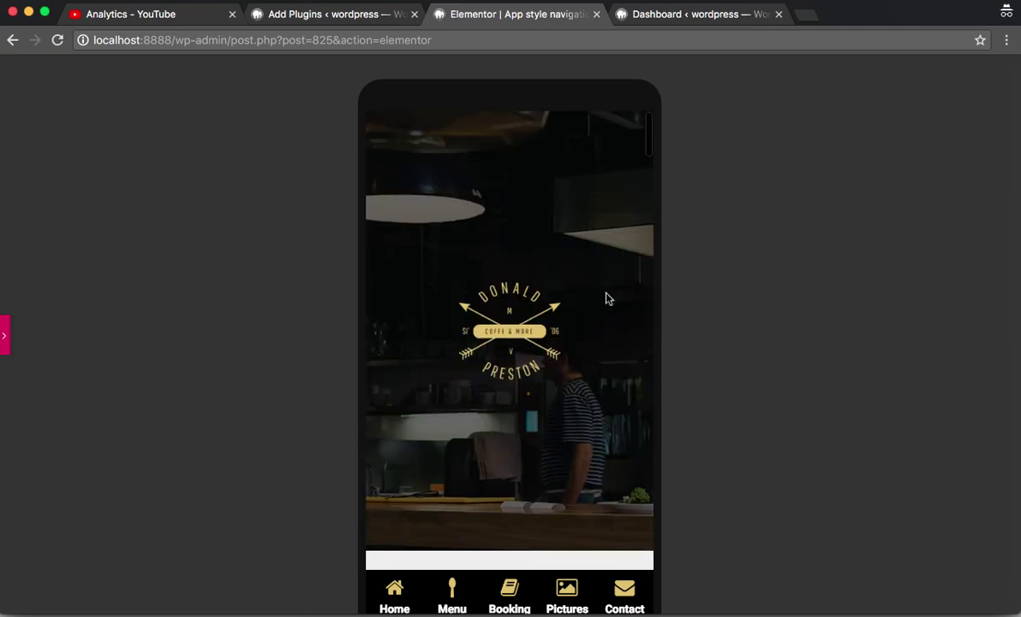
scroll(762, 264, down, 2)
scroll(594, 290, down, 5)
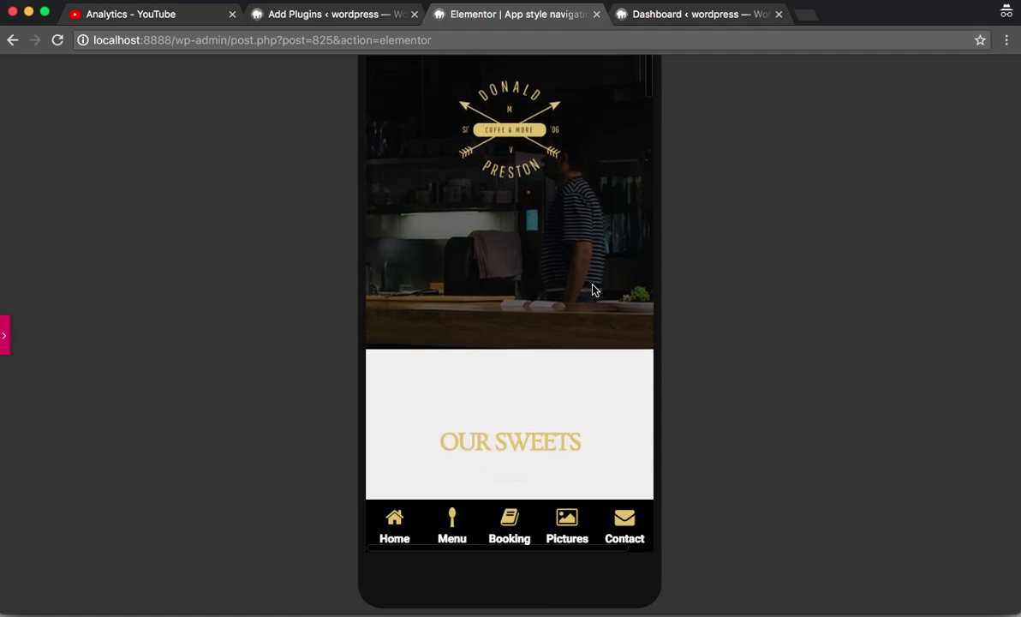
scroll(593, 285, down, 7)
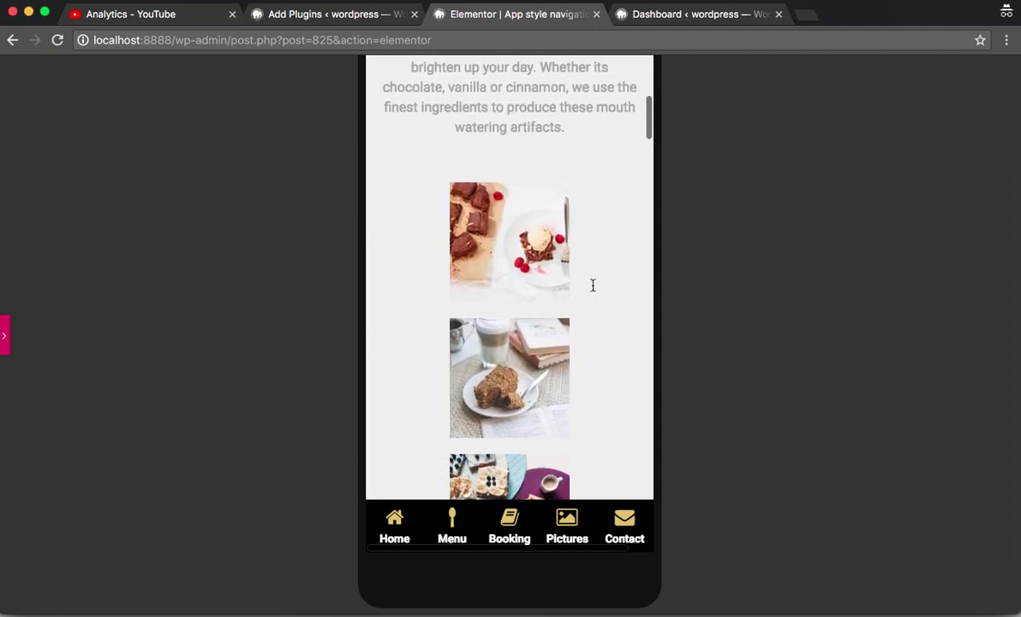
scroll(419, 313, down, 6)
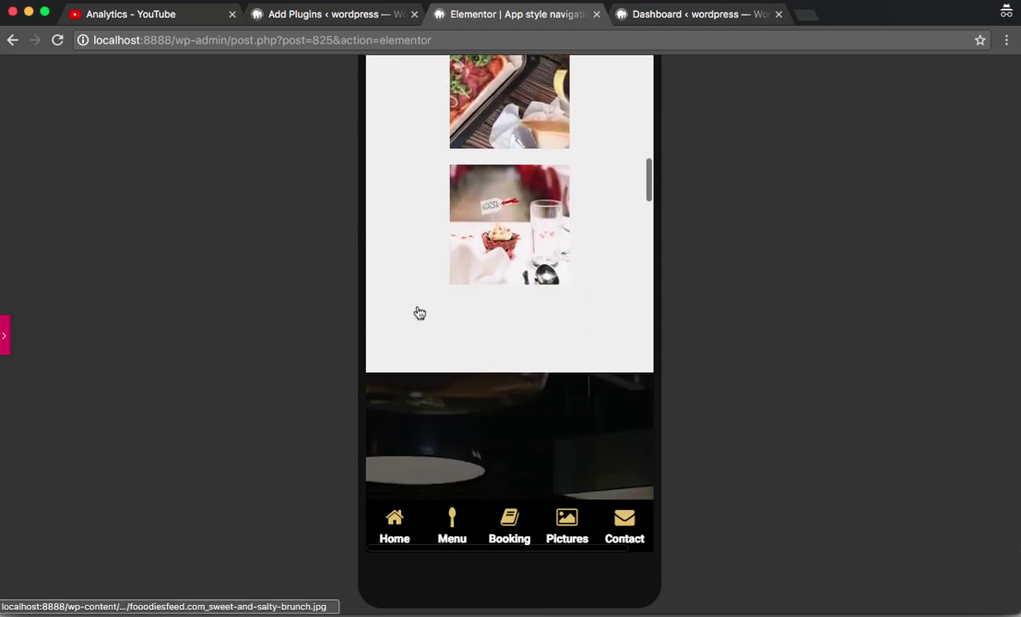